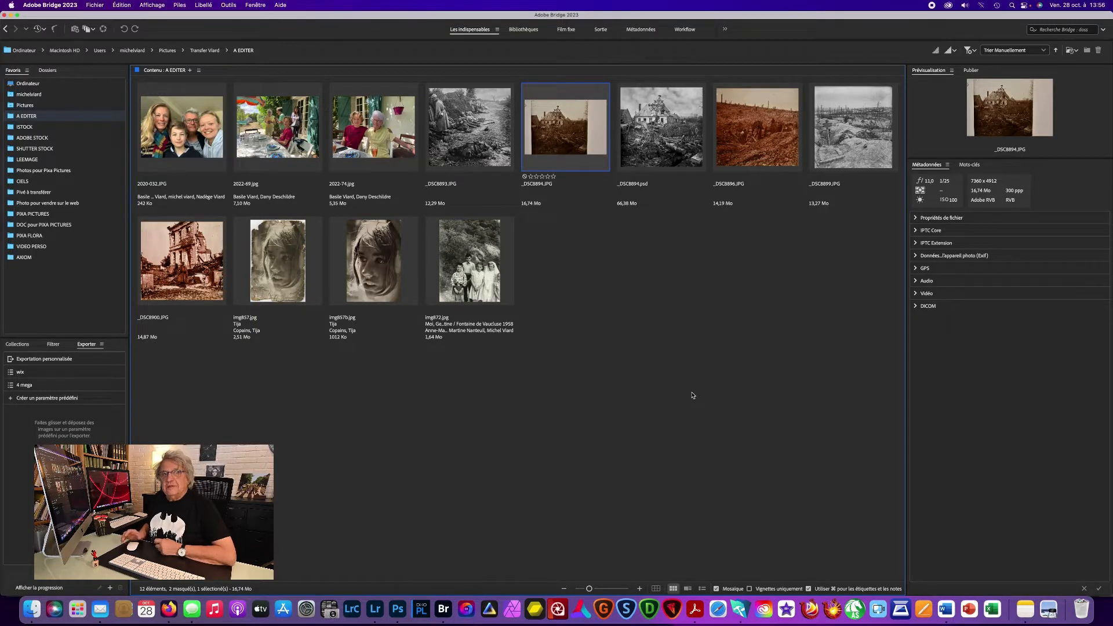
Open img857.jpg in Photoshop and enable the Restauration de photos neural filter with Réduction des rayures at 60
double_click(292, 268)
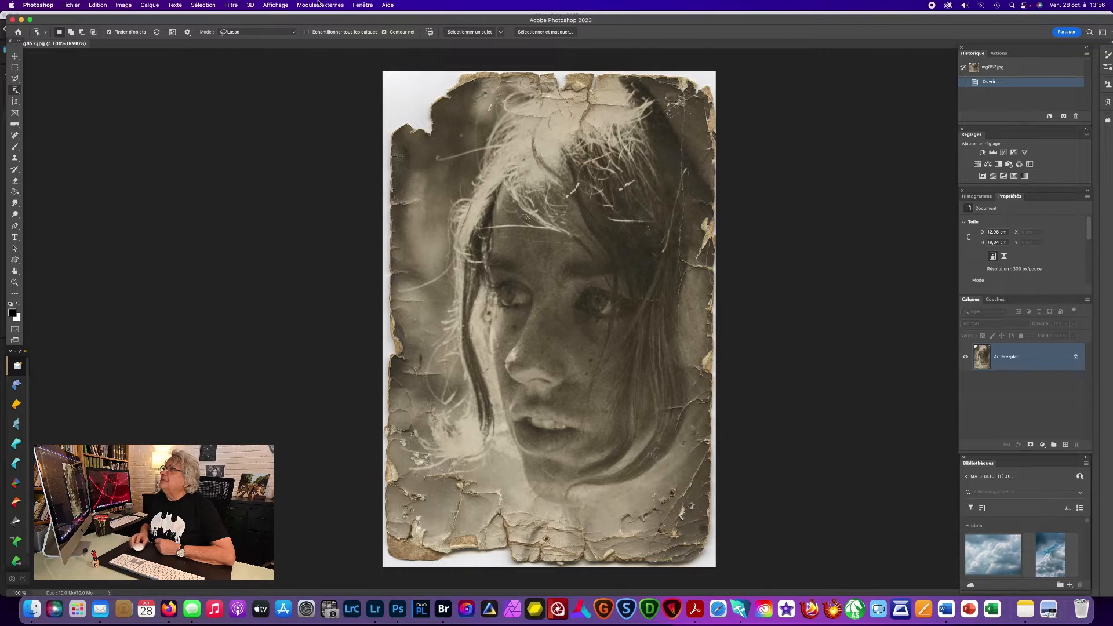
click(234, 7)
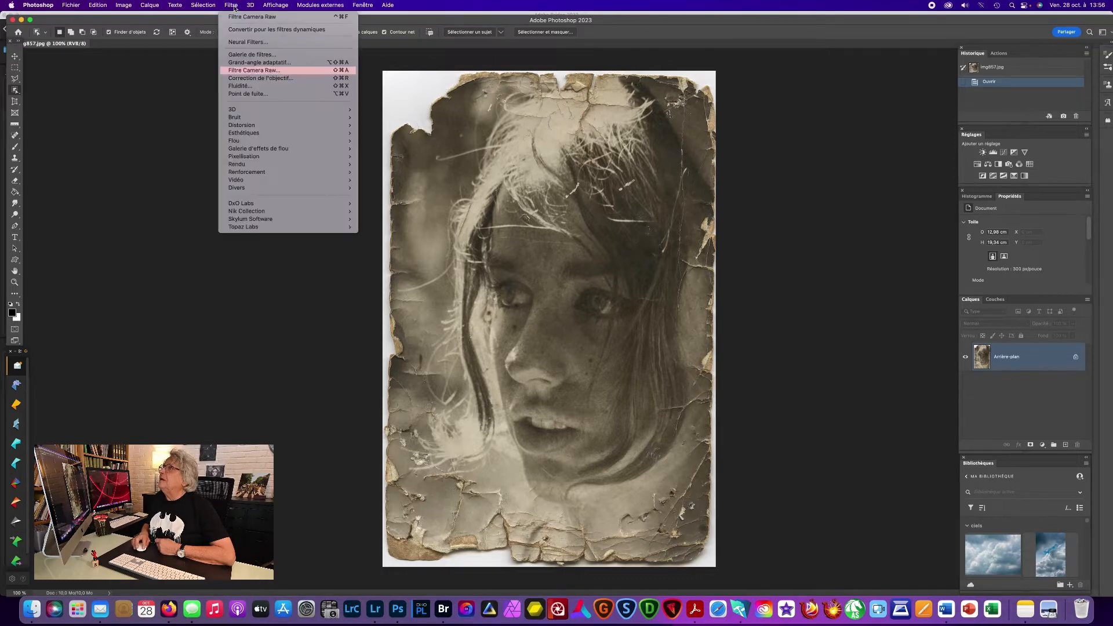
click(246, 43)
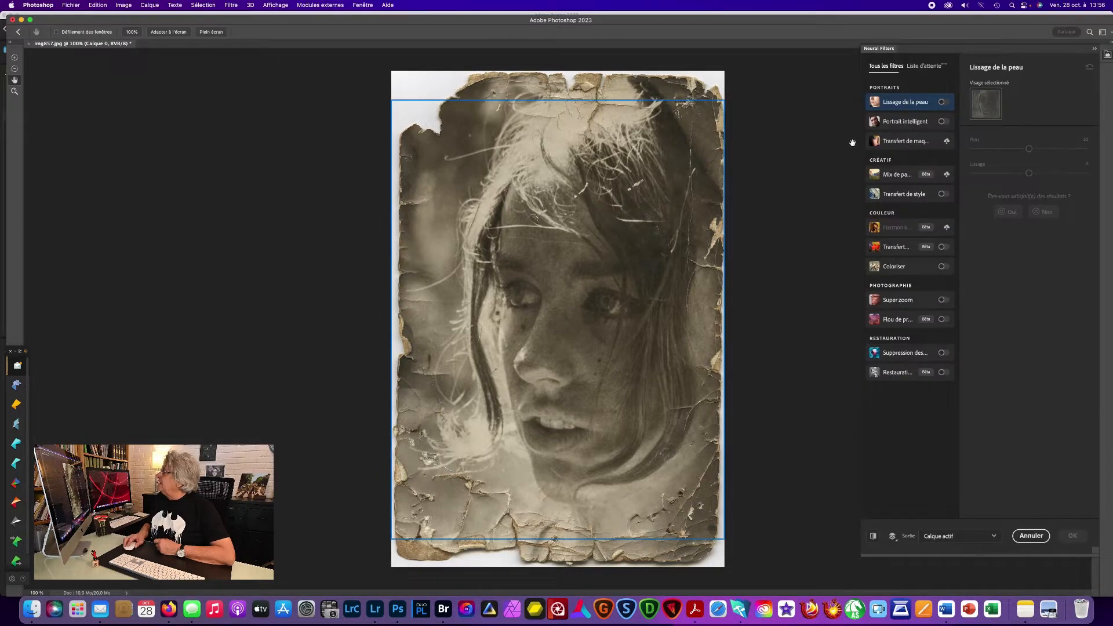
click(942, 372)
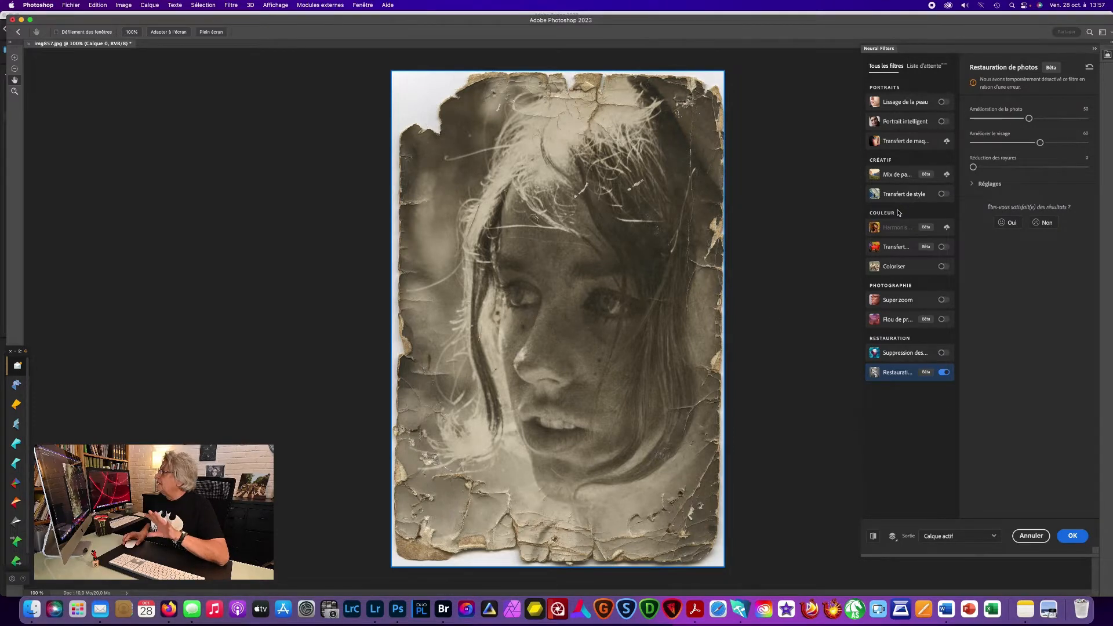
drag(973, 167, 1040, 170)
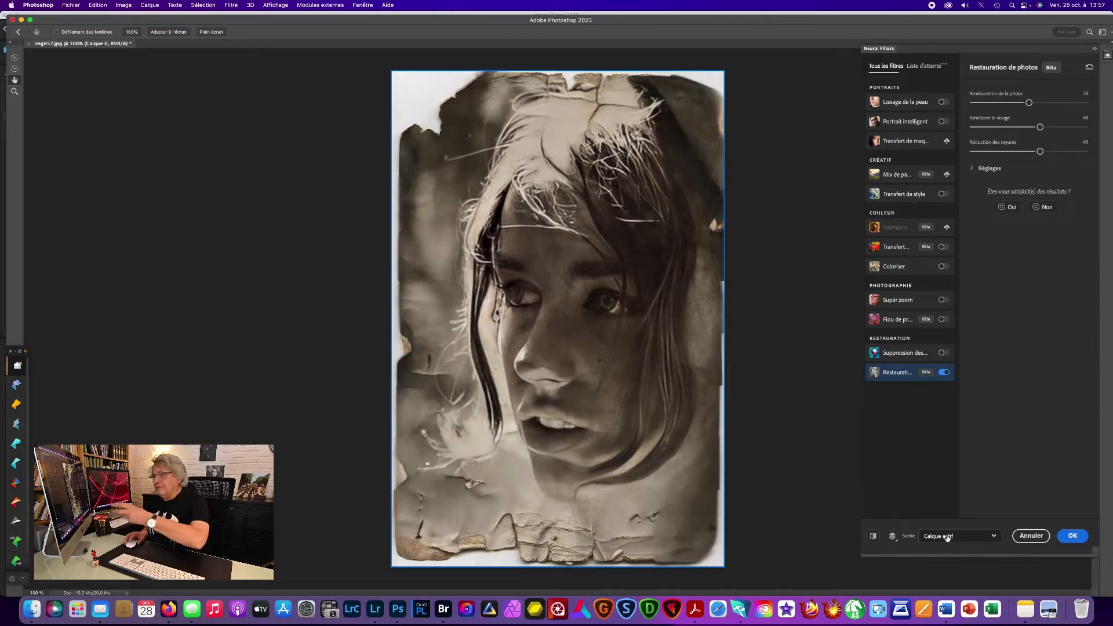
Output the portrait's restoration to a new layer (Nouveau calque), apply it, and compare it with the original
click(993, 537)
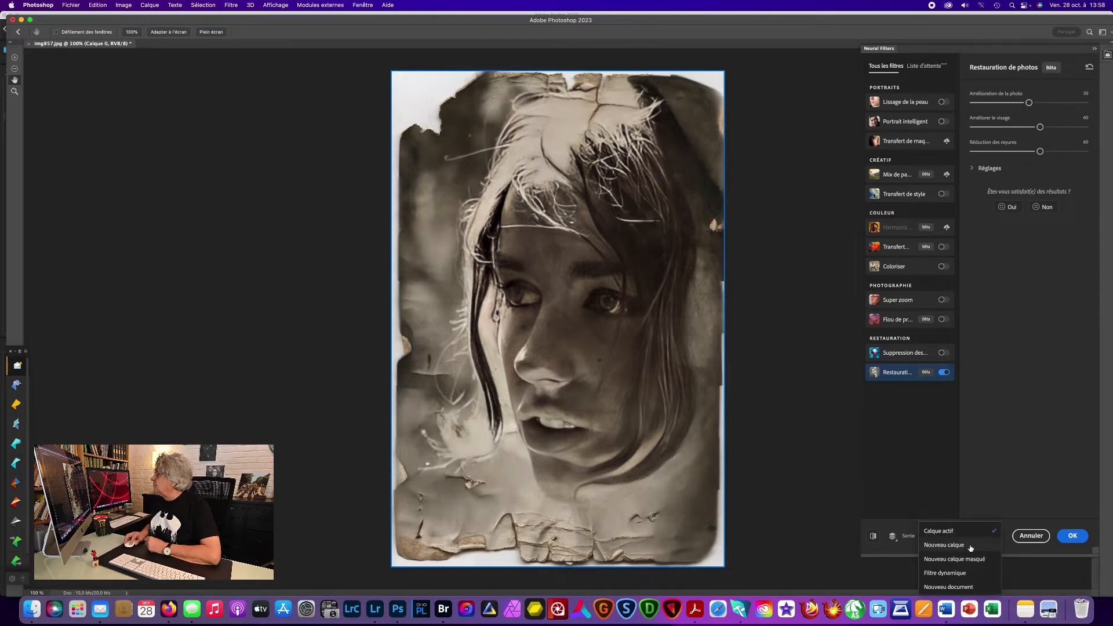
click(971, 545)
click(1072, 536)
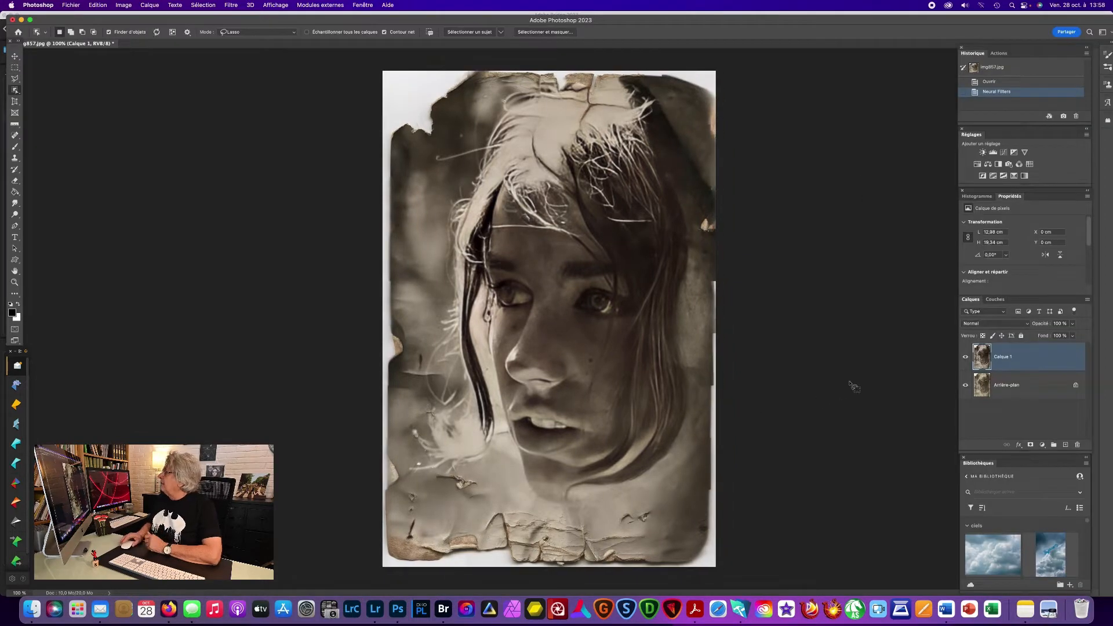
click(966, 357)
click(967, 358)
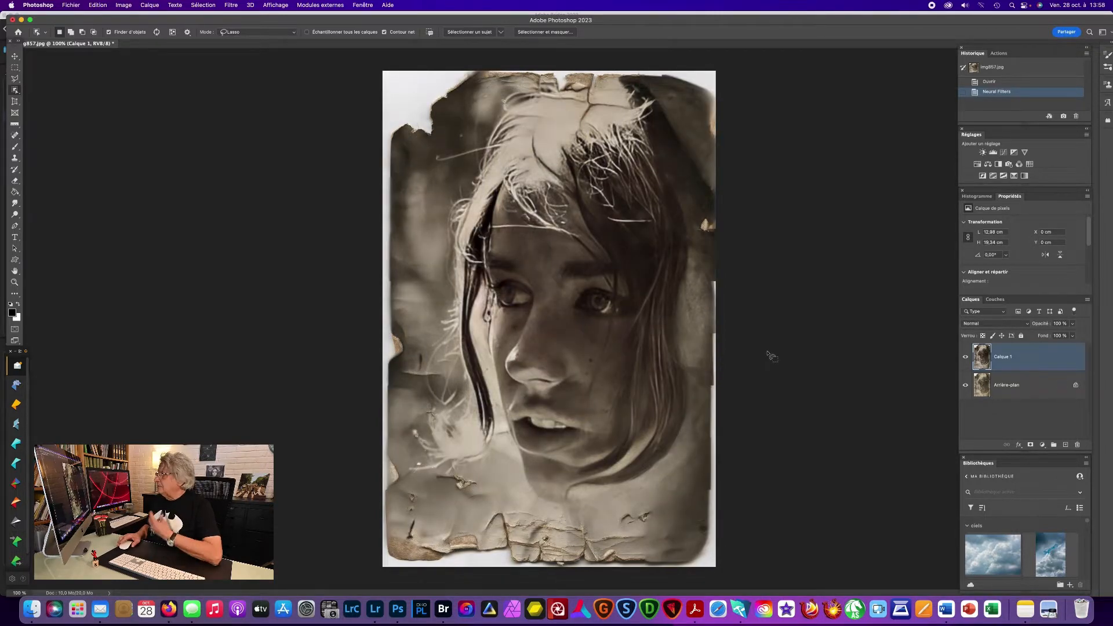
Open _DSC8900.JPG from Bridge in Photoshop and enable the Restauration de photos neural filter with Réduction des rayures at 52
click(444, 610)
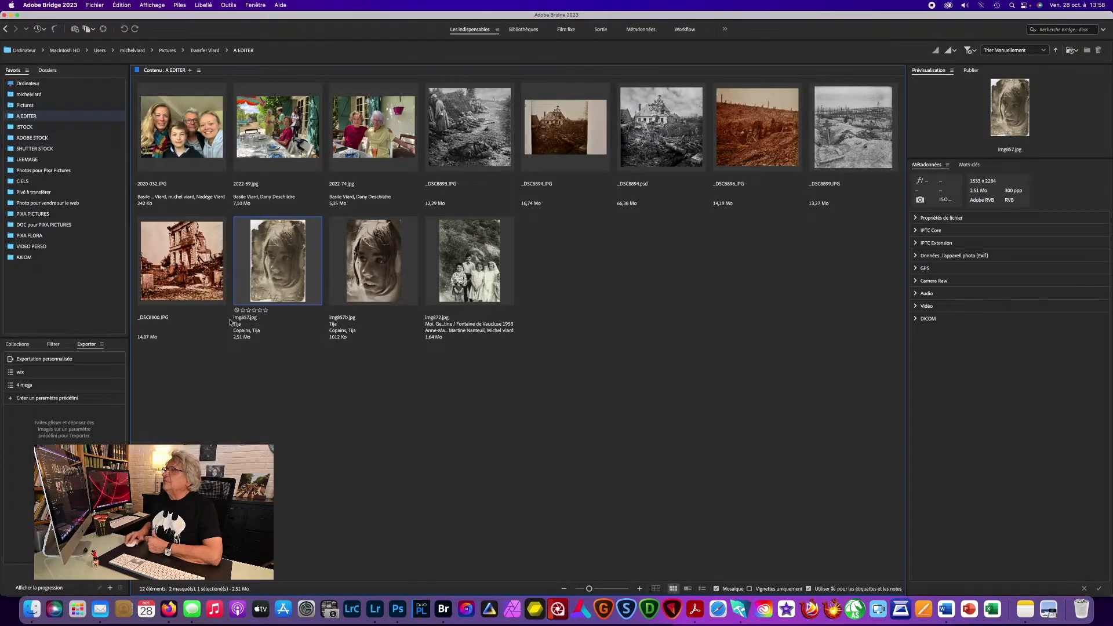
double_click(201, 256)
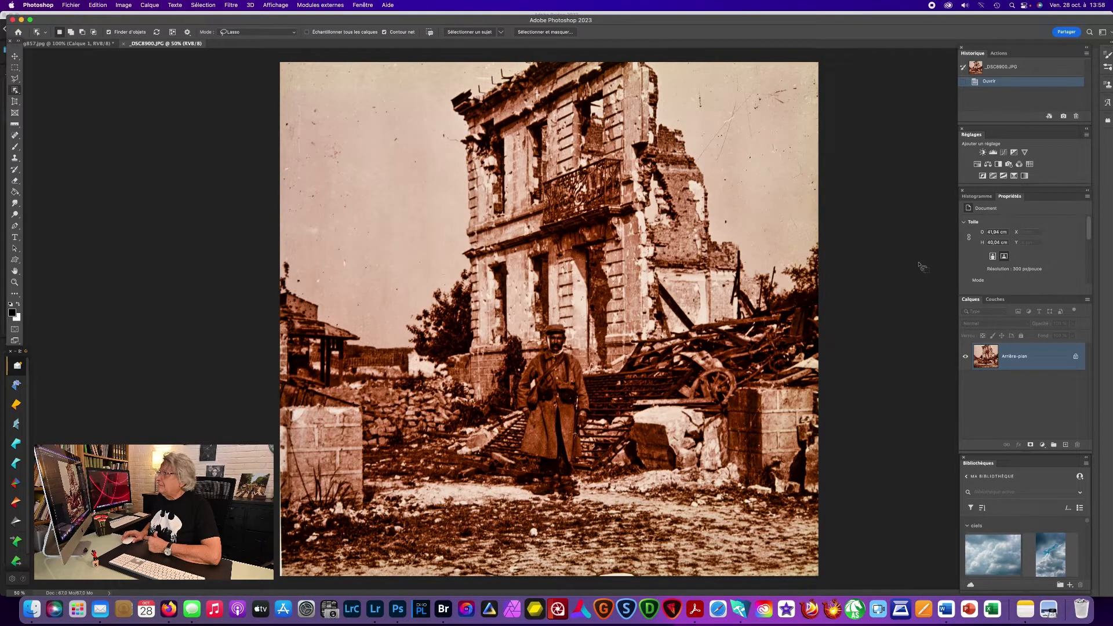
click(232, 5)
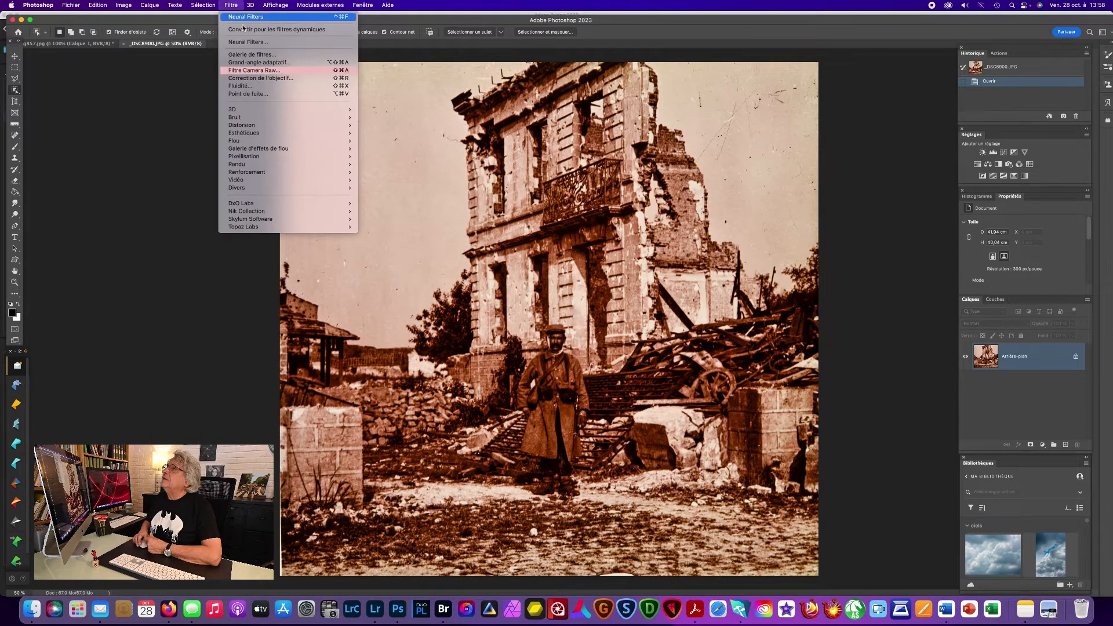
click(296, 43)
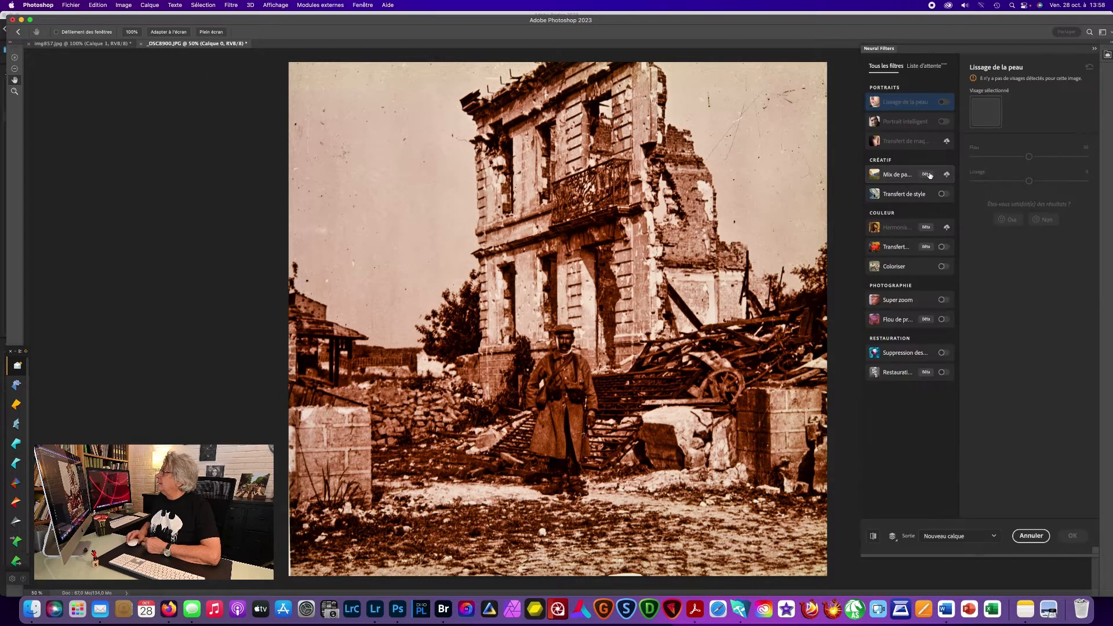
click(943, 372)
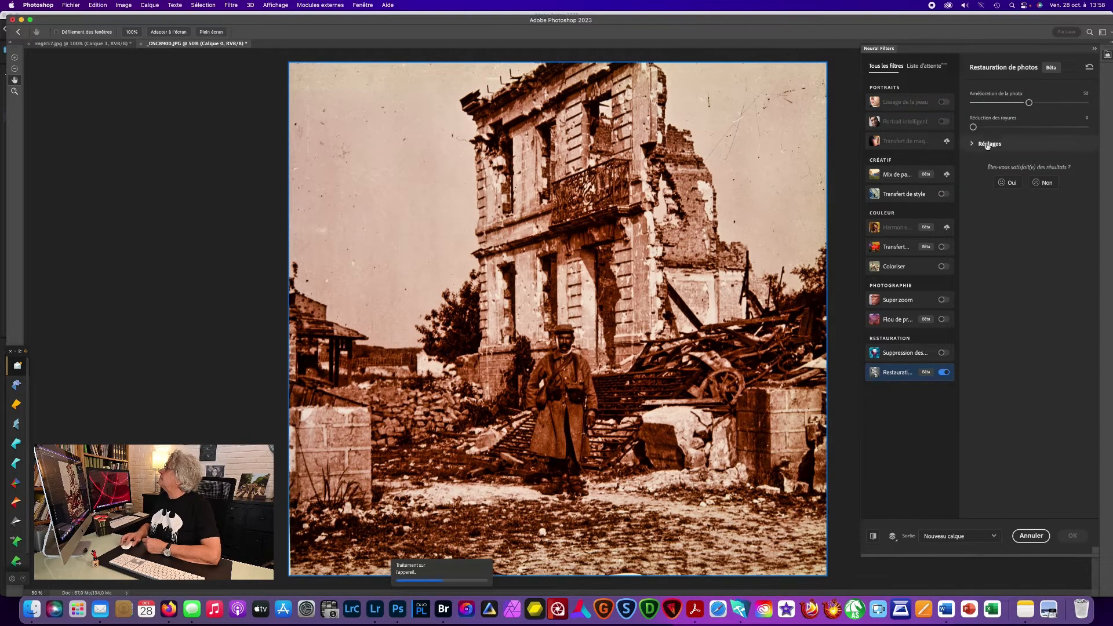
drag(974, 128, 1032, 128)
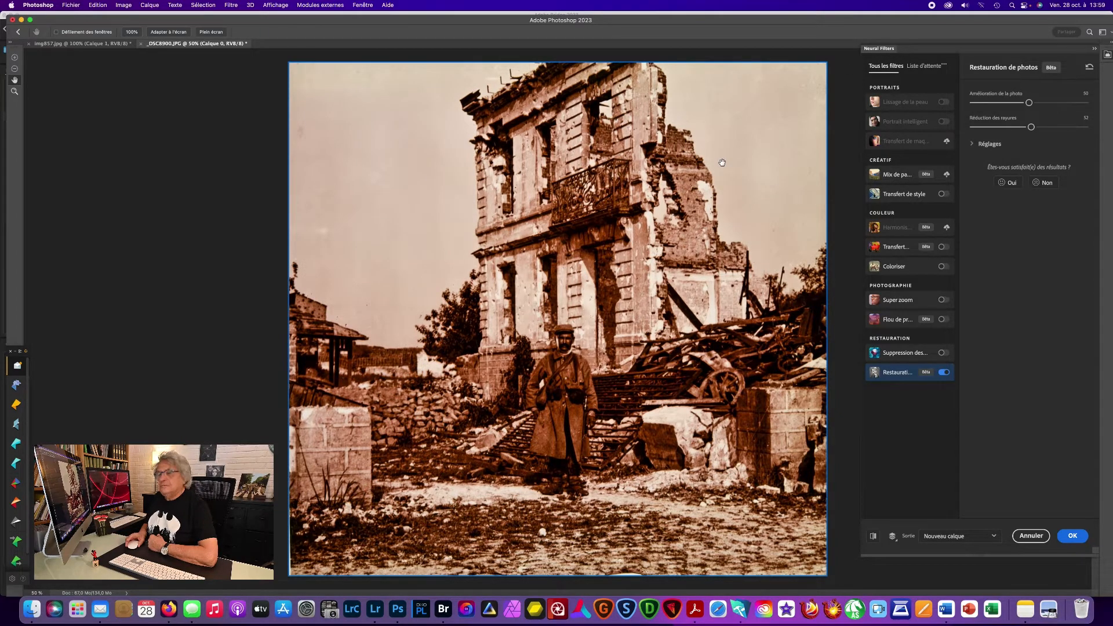
Apply the restoration to the ruined-building photo as a new layer and compare it with the original
click(1072, 540)
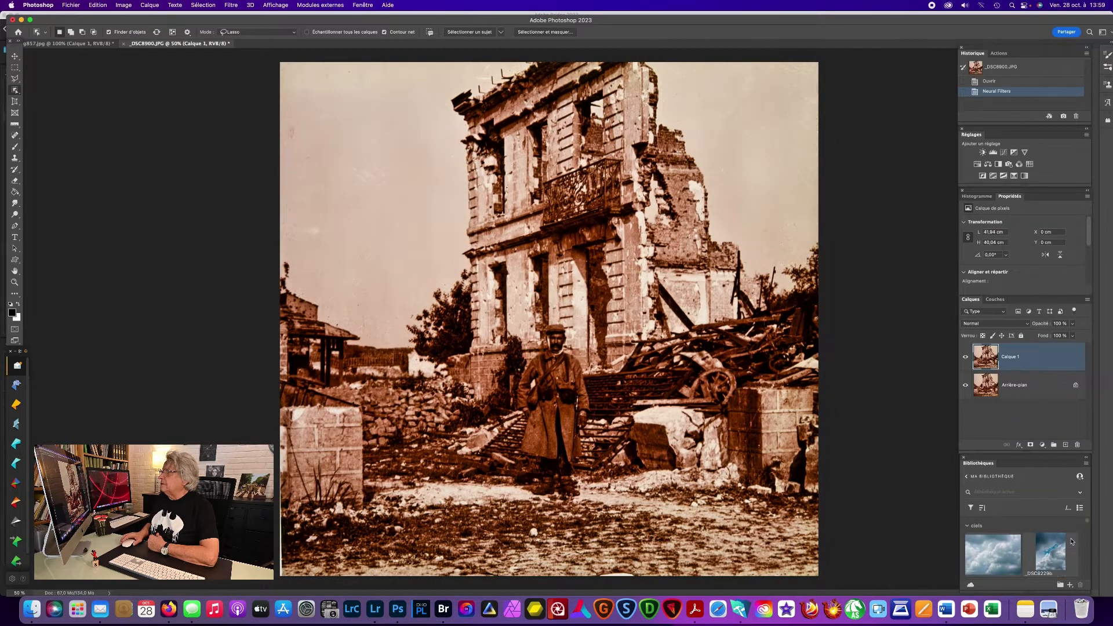
click(966, 358)
click(966, 357)
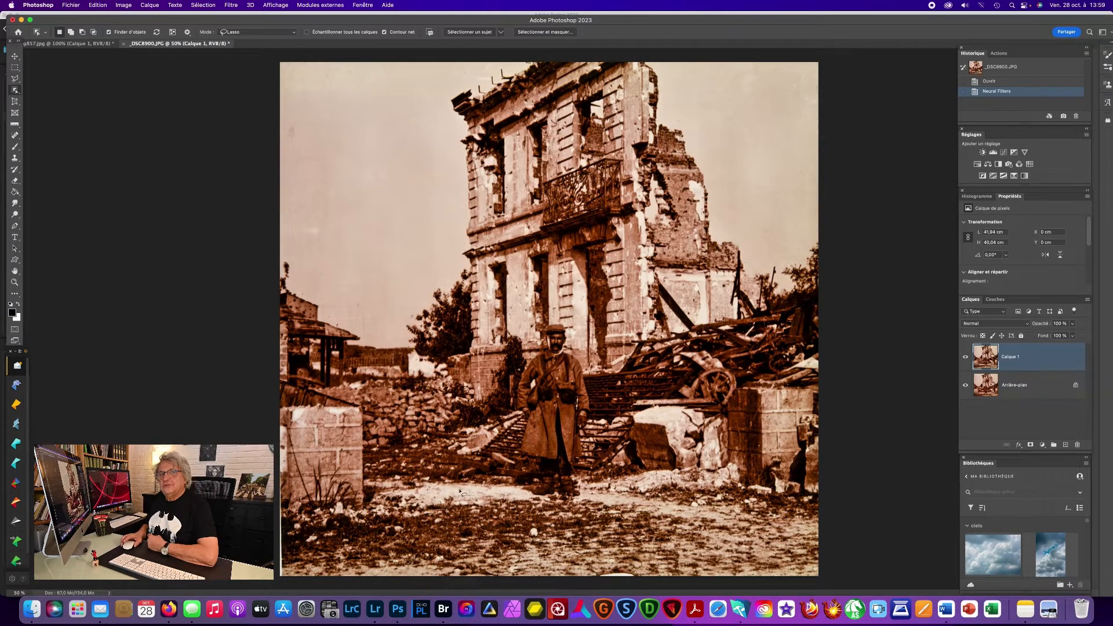
Open img872.jpg from Bridge in Photoshop and colour it with the Coloriser neural filter, output to a new layer
click(443, 610)
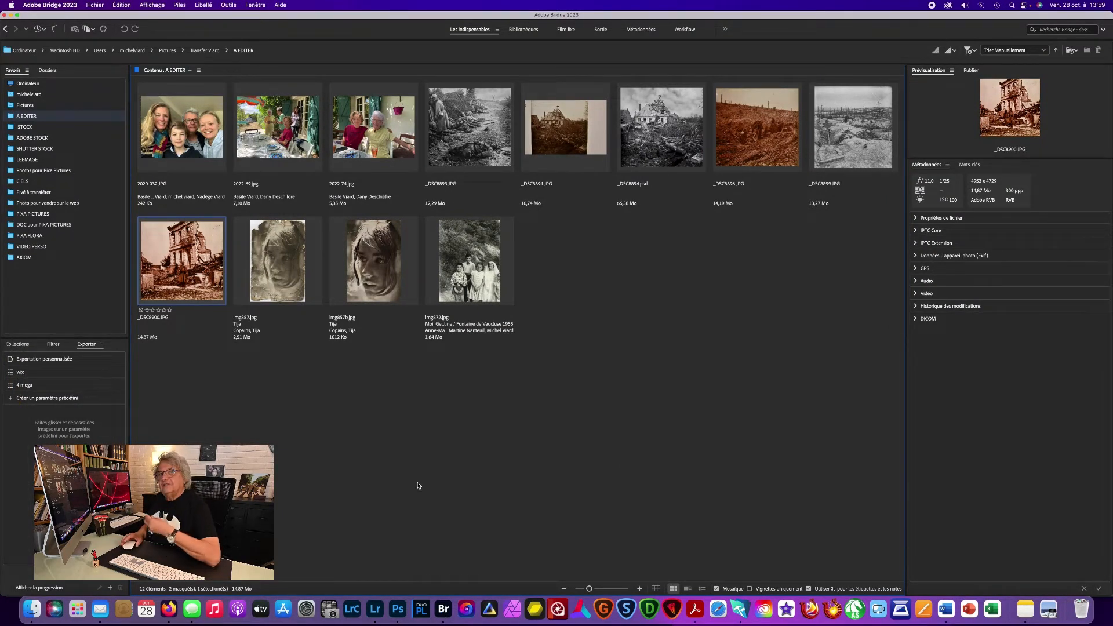
mouse_move(496, 298)
double_click(479, 264)
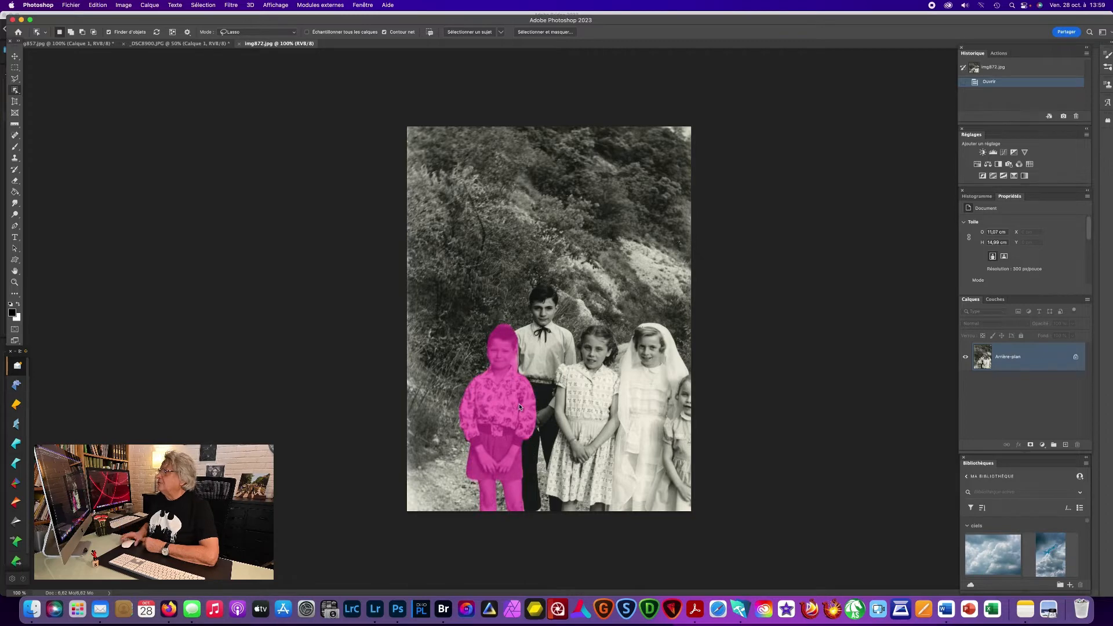
click(232, 5)
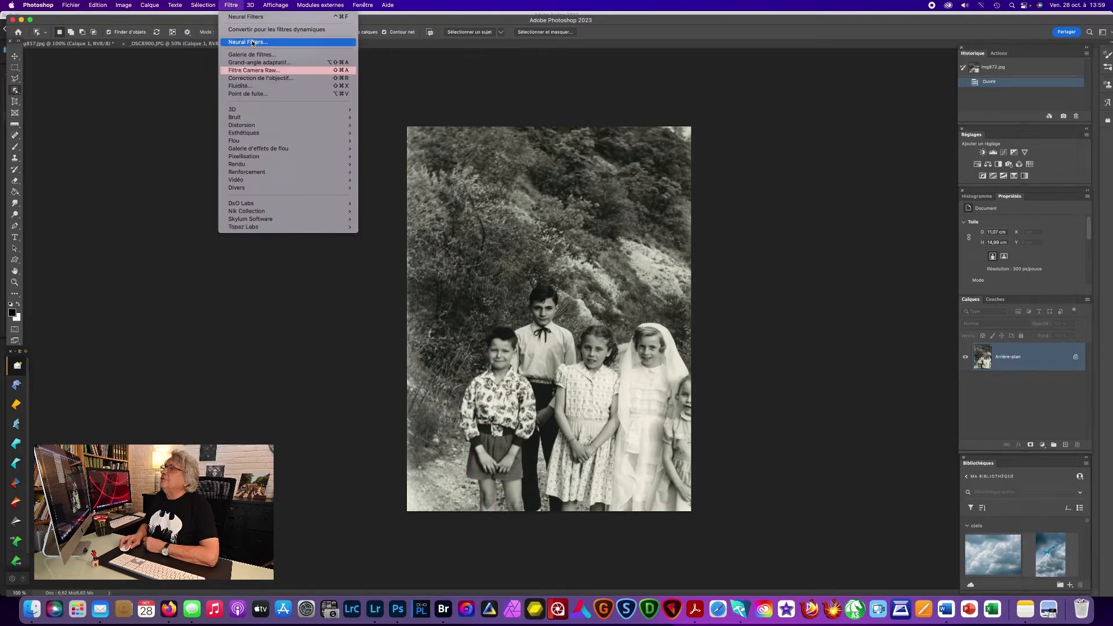
click(252, 43)
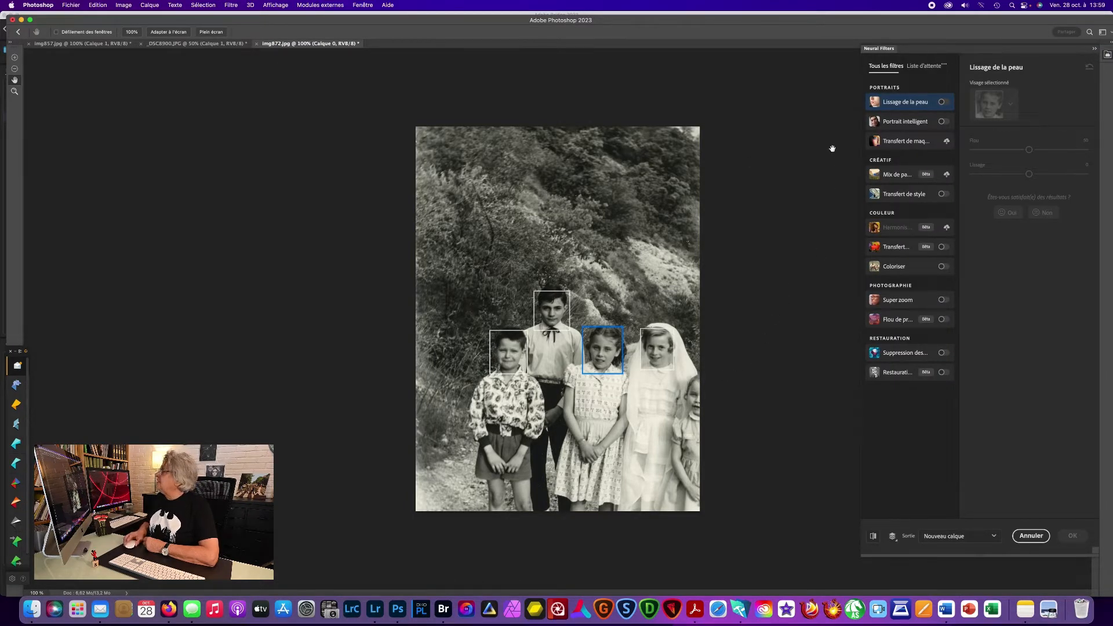
click(942, 267)
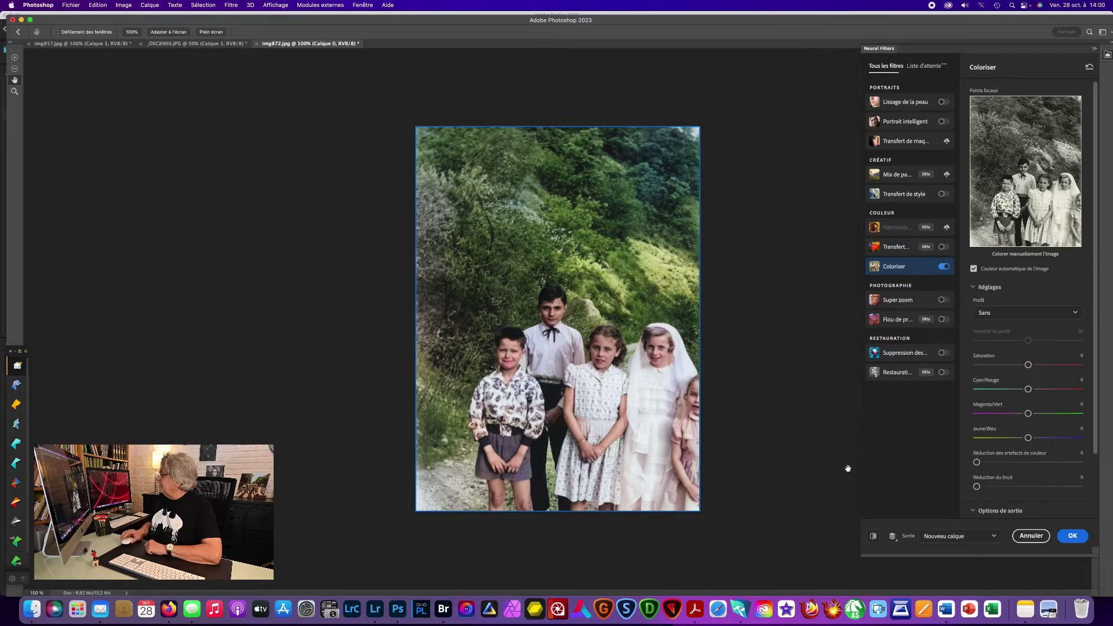
click(1073, 537)
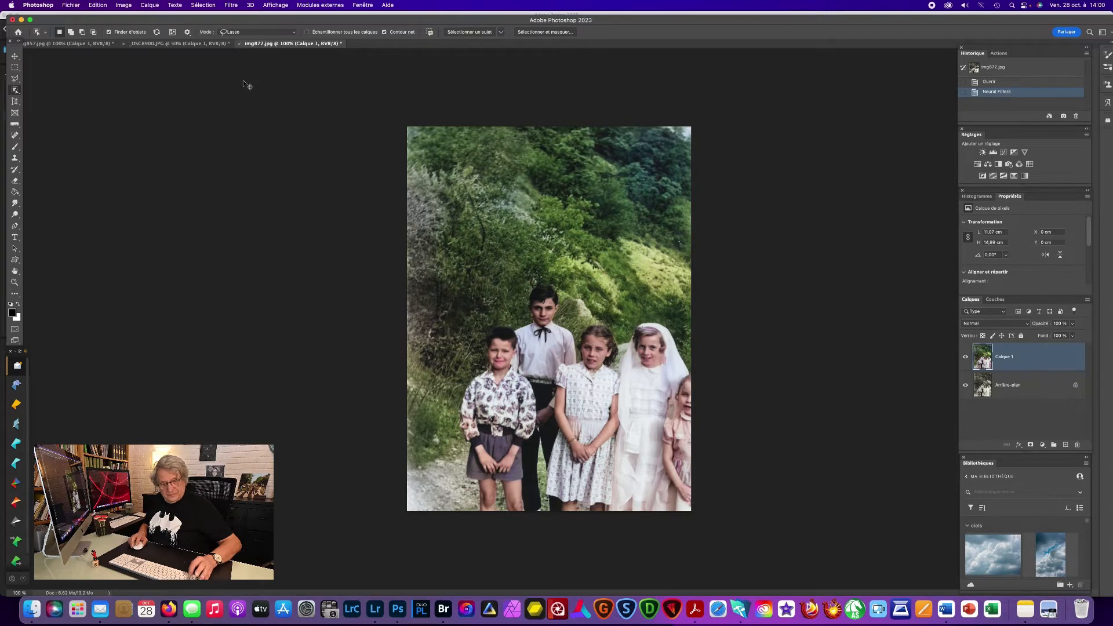
Close the three edited photos without saving their changes
key(super+q)
click(566, 220)
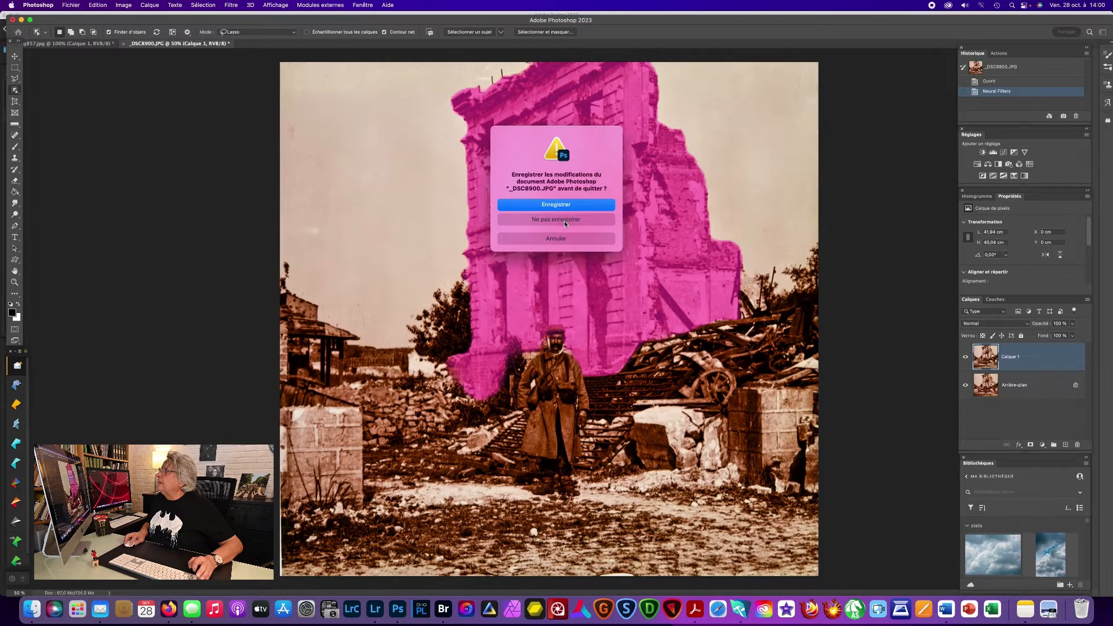
click(565, 221)
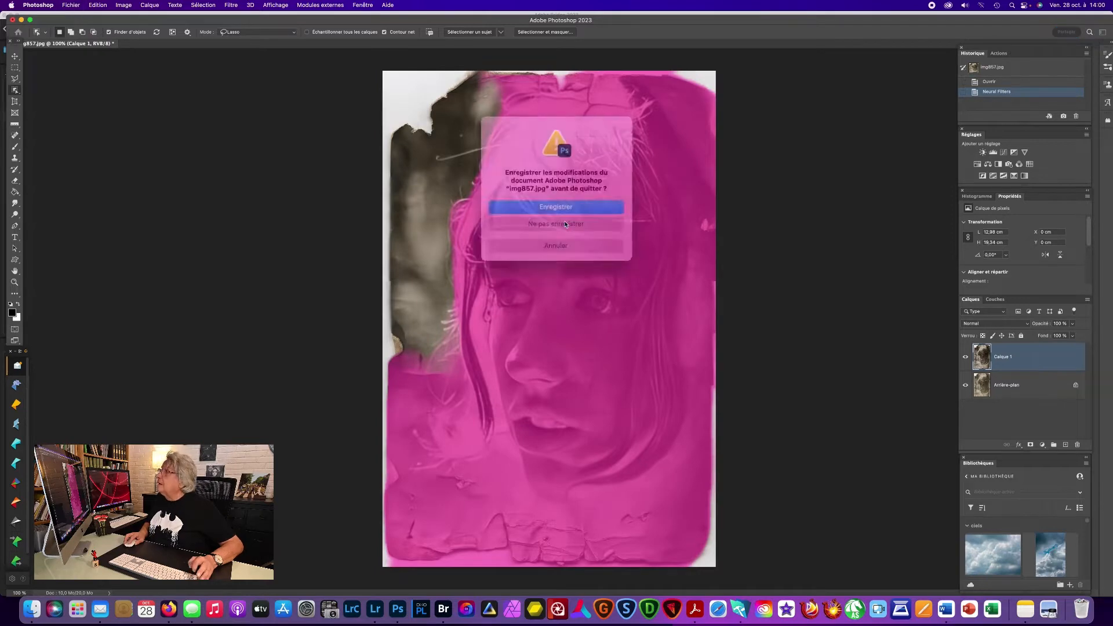
click(565, 221)
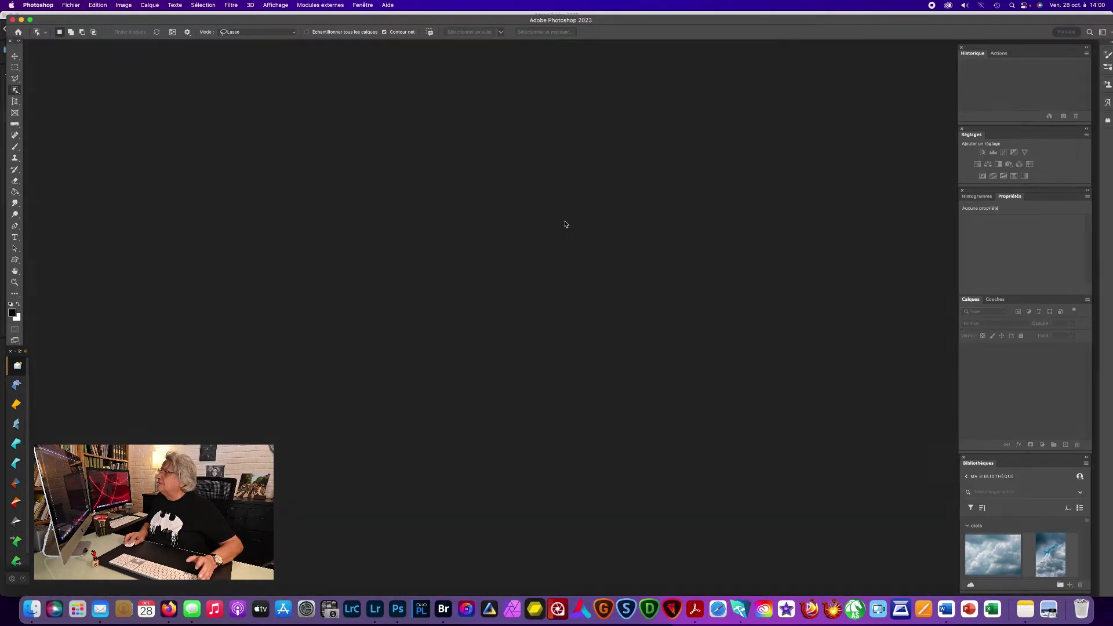
Open 2020-032.JPG from Bridge in Photoshop and view the family portrait at 200%
click(445, 610)
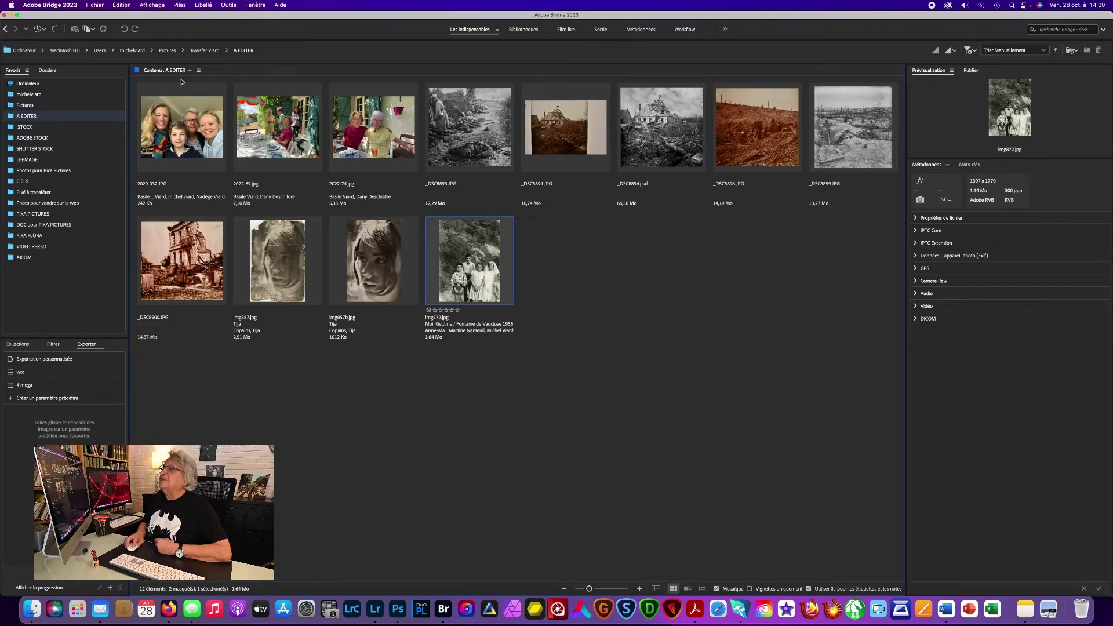
double_click(185, 118)
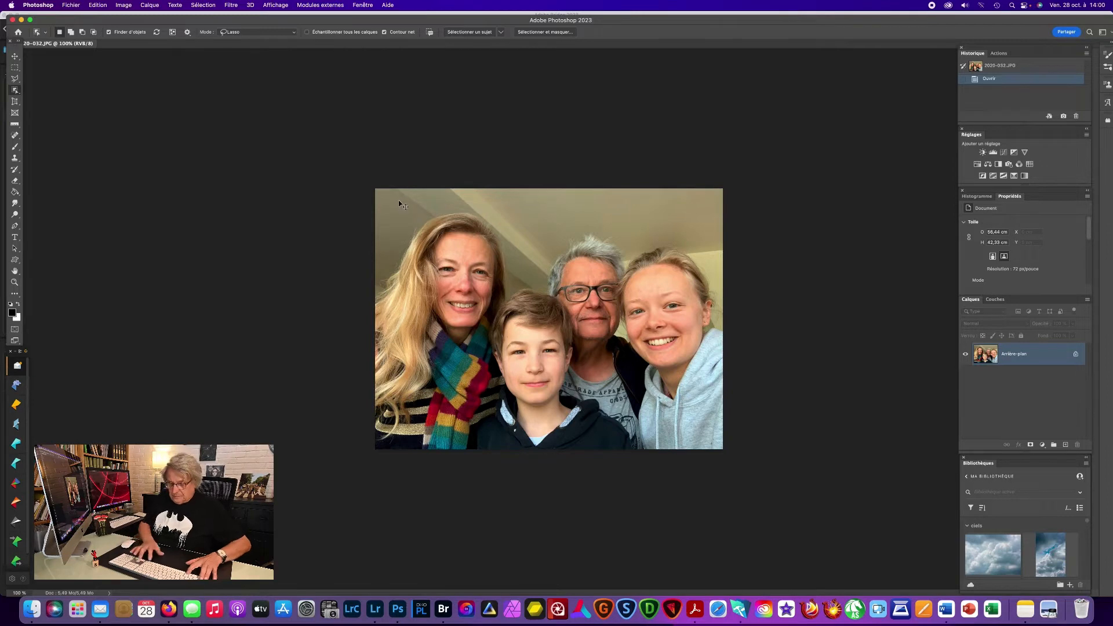
key(super+plus)
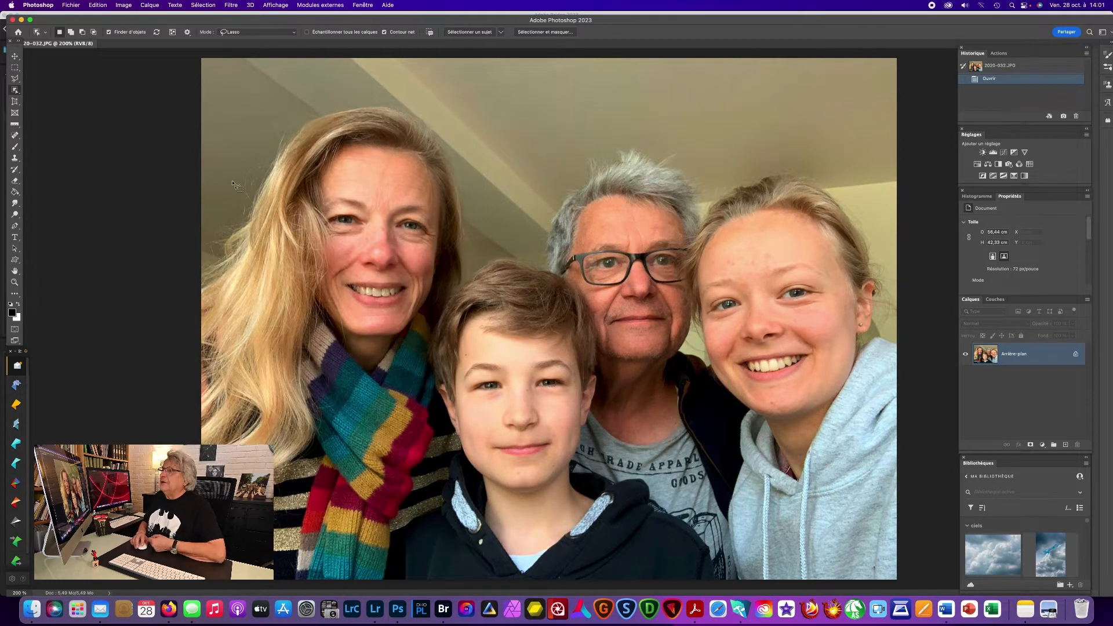
Open 2022-69.jpg from Bridge in Photoshop, then select the green garden bench and remove it with Supprimer et remplir la sélection
click(443, 609)
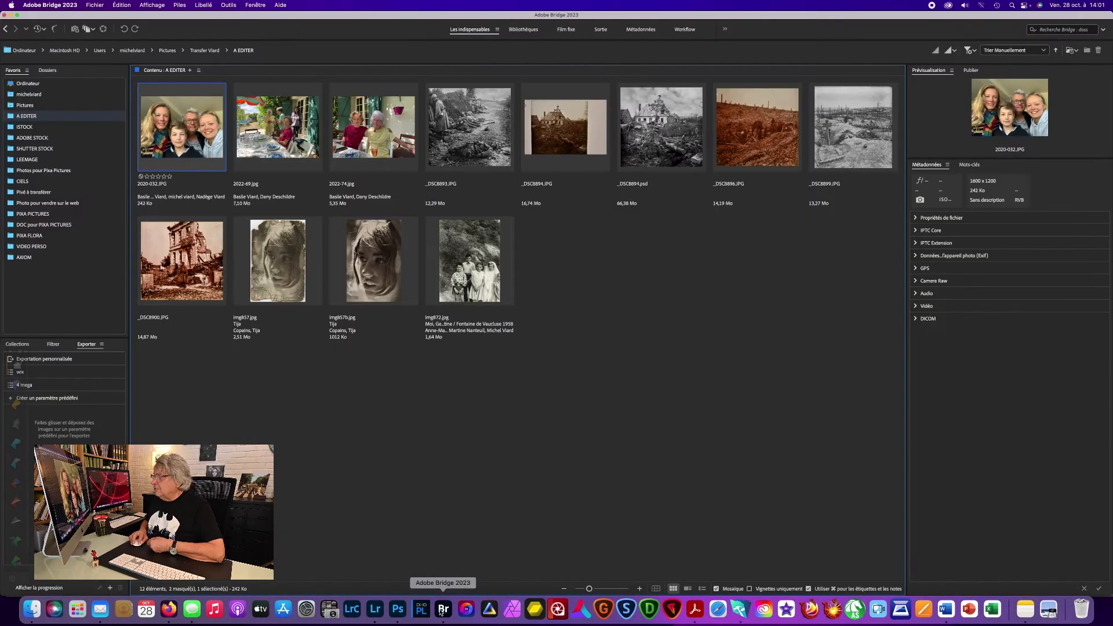
click(293, 133)
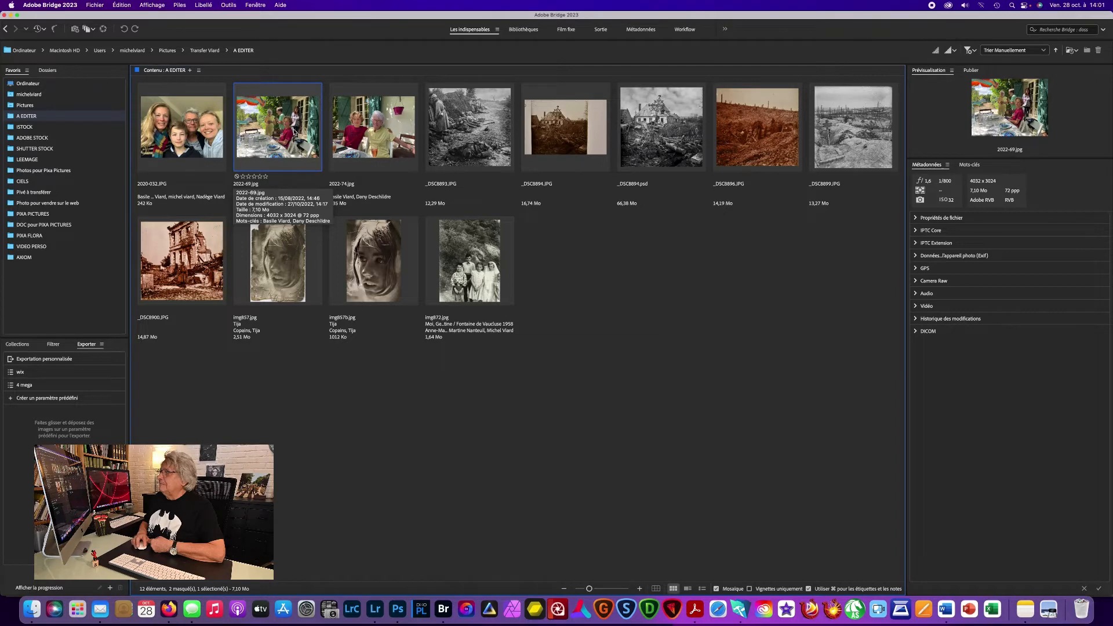
double_click(294, 131)
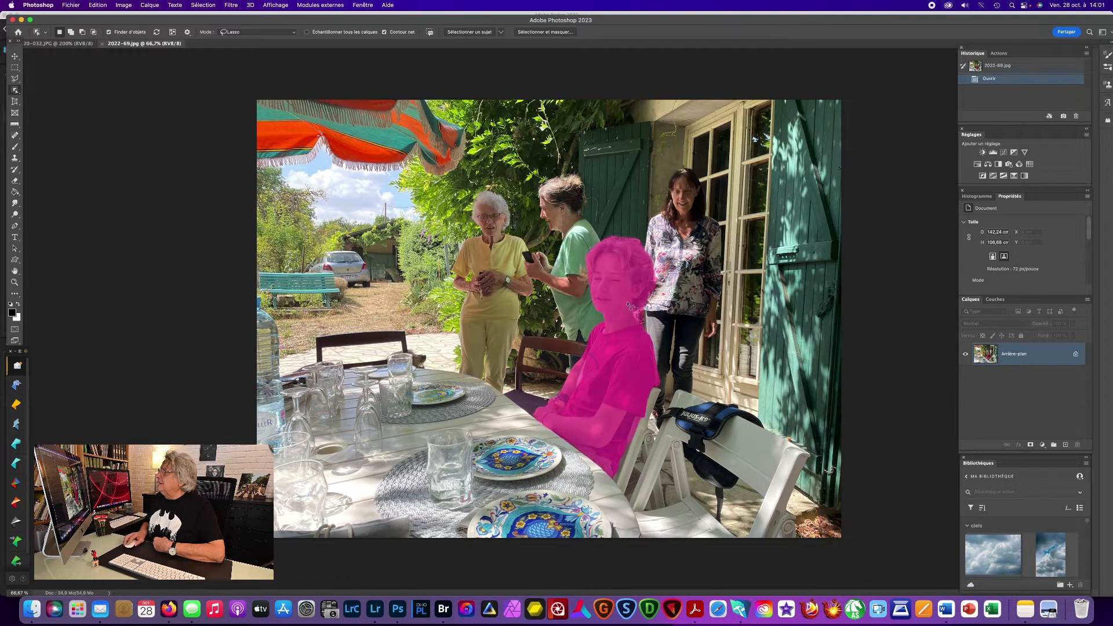
click(298, 286)
right_click(298, 287)
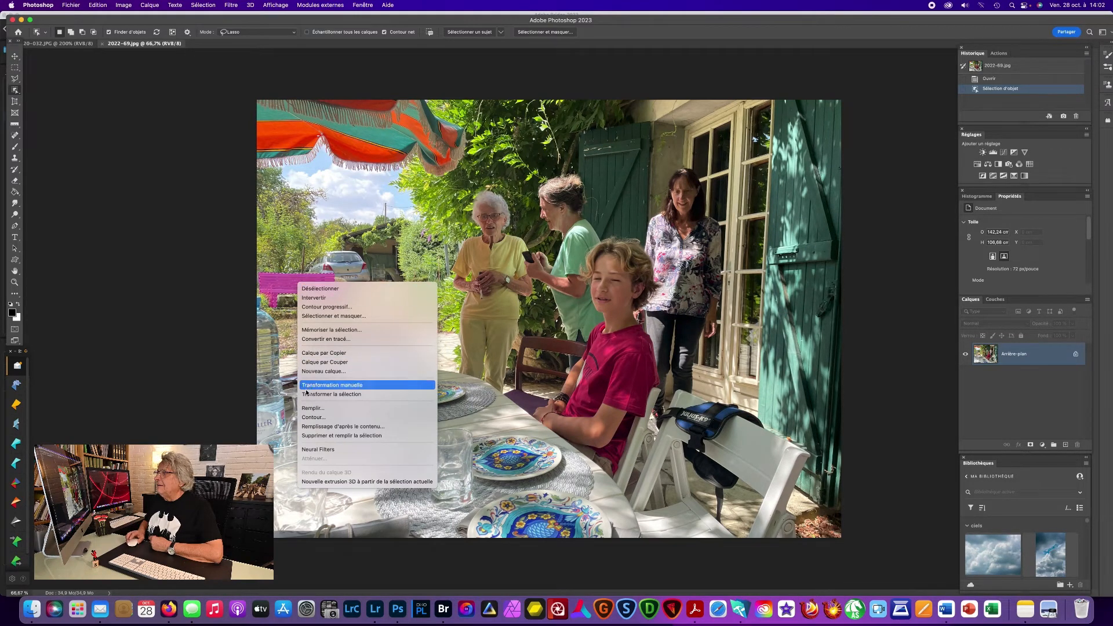
click(312, 435)
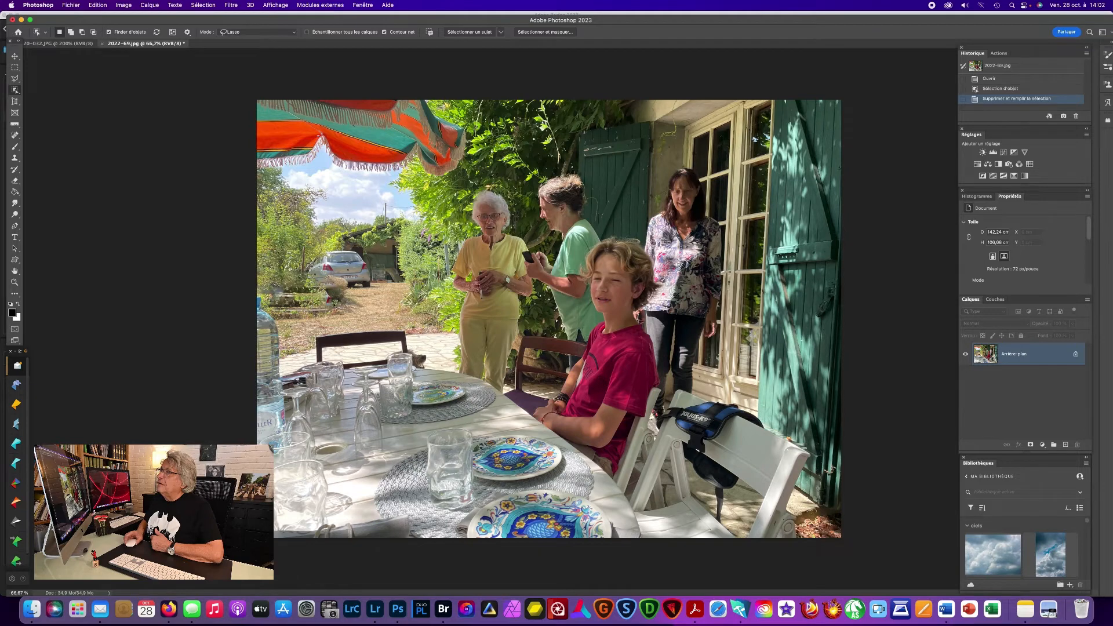
Select the parked car in the background and remove it with Supprimer et remplir la sélection
click(350, 272)
right_click(349, 268)
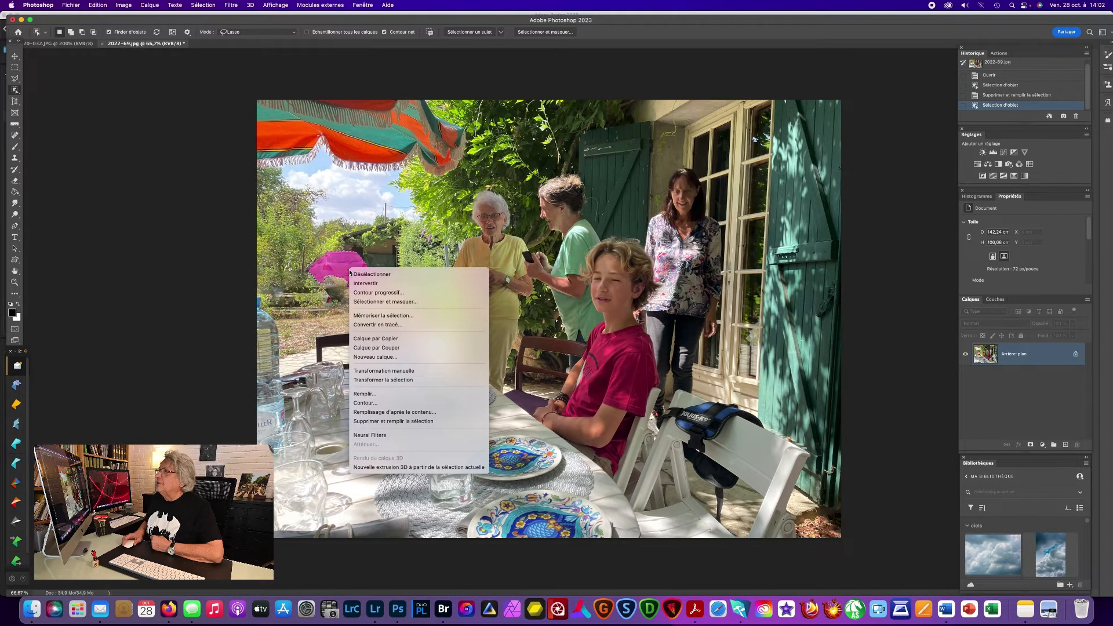
click(383, 422)
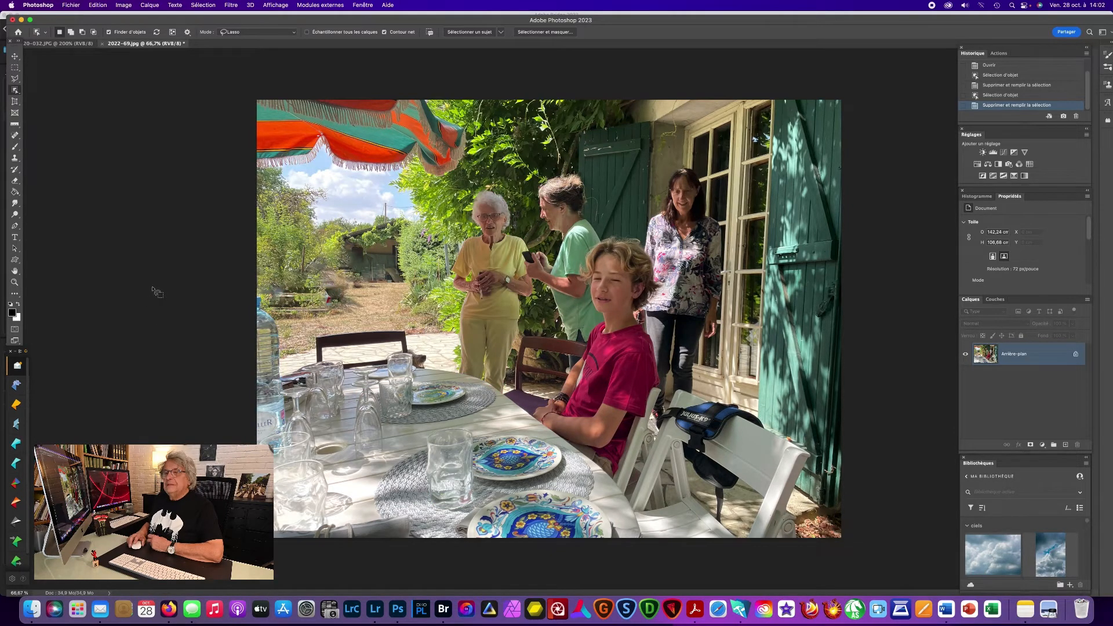
Open the 2020-032.JPG family portrait in the Camera Raw filter and show its masking options
click(58, 43)
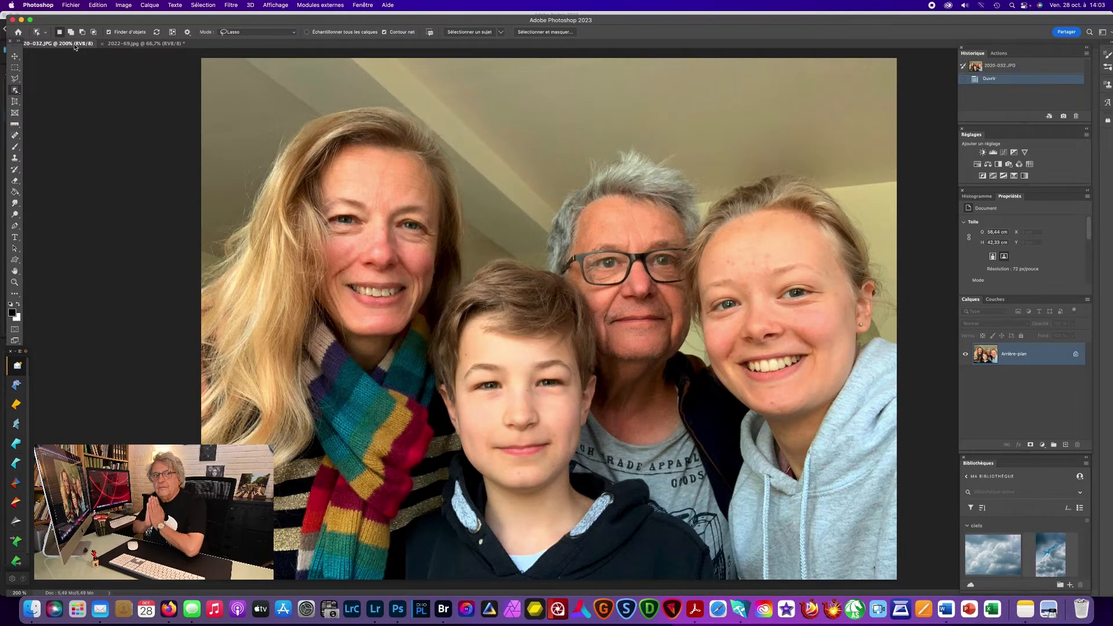
click(232, 5)
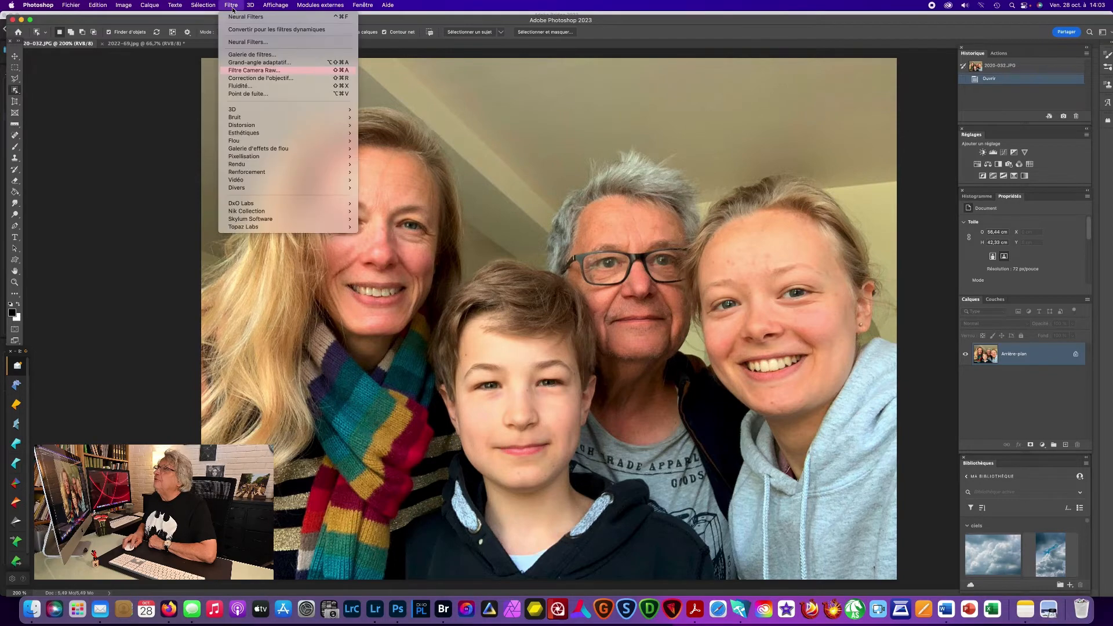
click(256, 71)
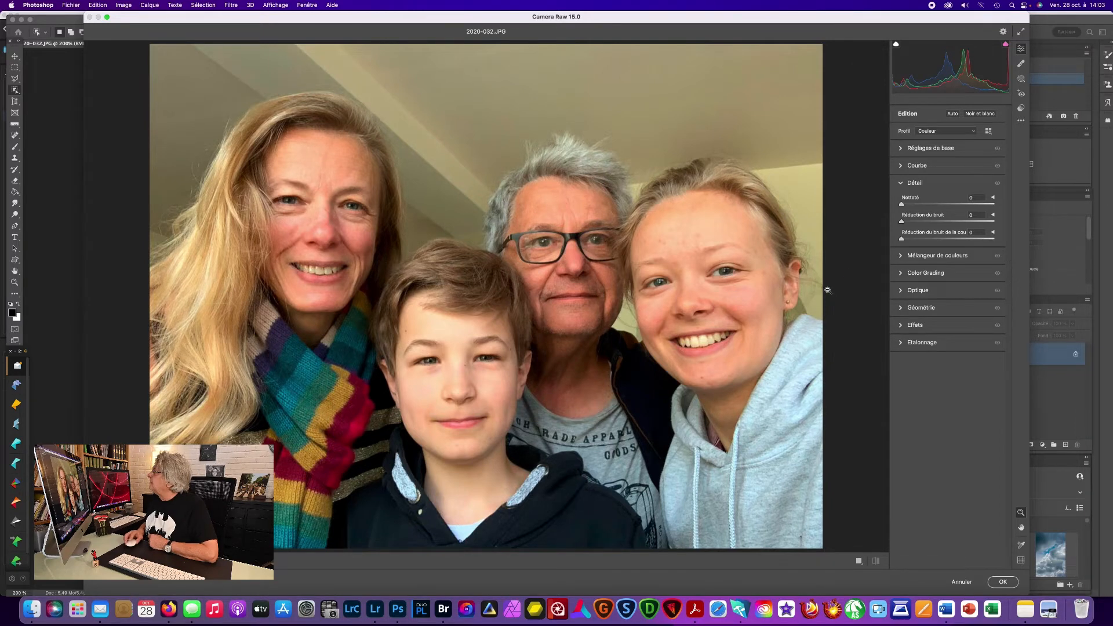
click(1022, 80)
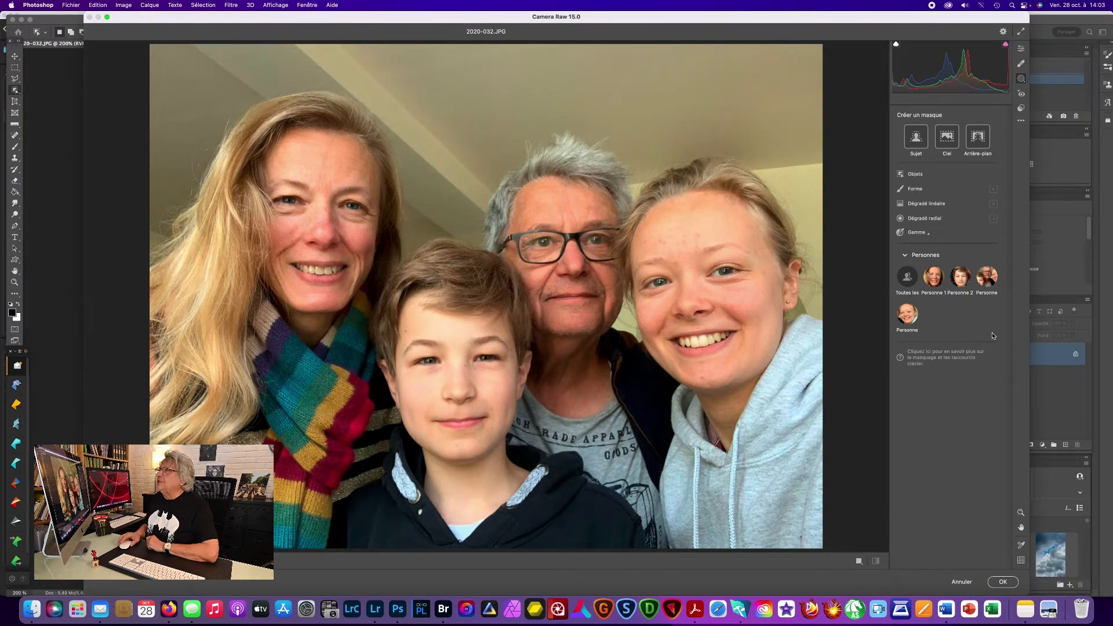
Create separate Peau du visage and Peau du corps masks for the long-haired woman, Personne 1
click(933, 277)
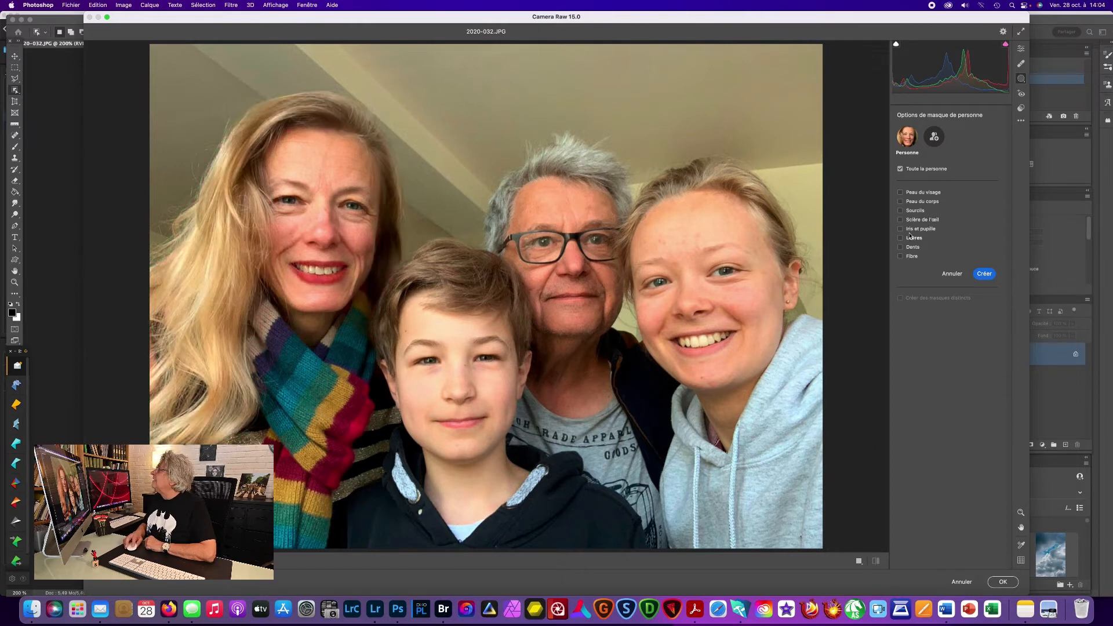
click(901, 193)
click(985, 275)
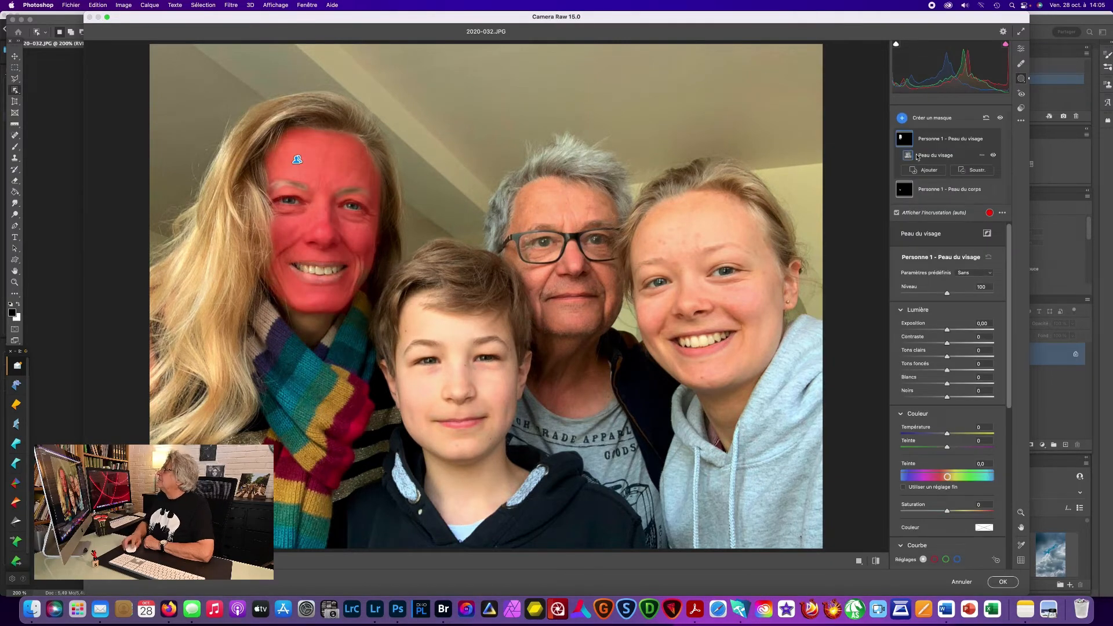
Hide the mask overlay and set Clarté to -100 on the woman's Peau du visage mask
click(897, 213)
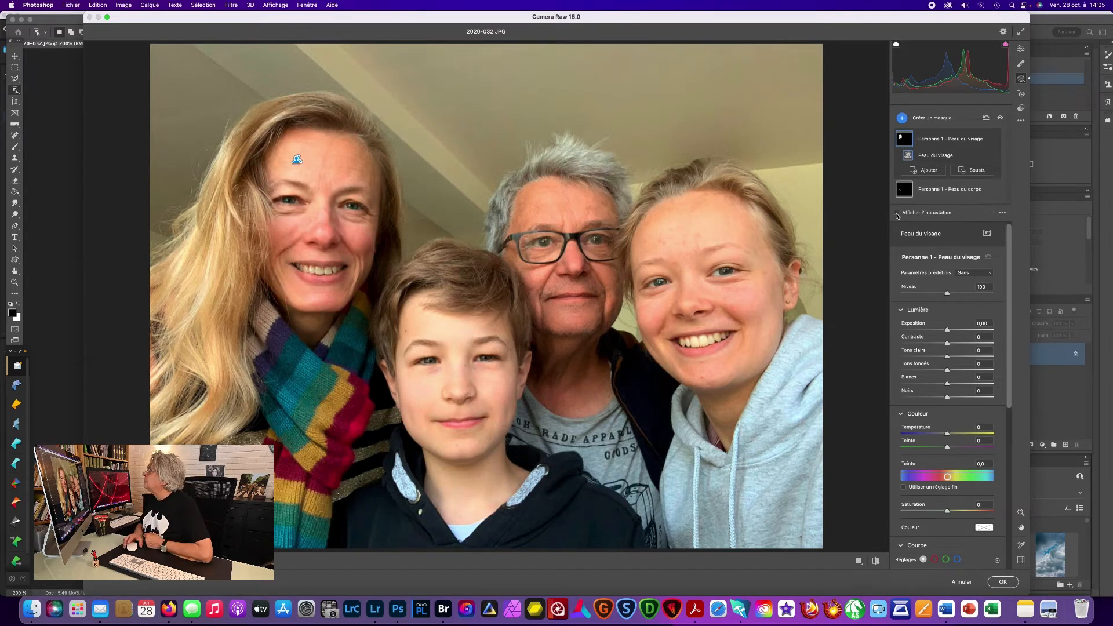
click(897, 214)
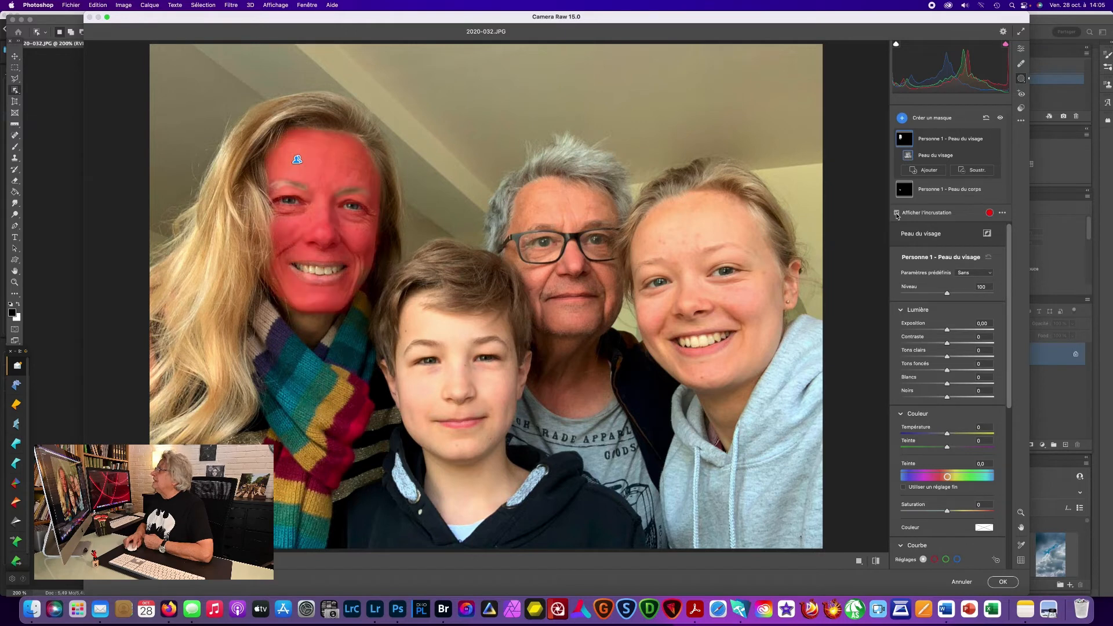
click(897, 213)
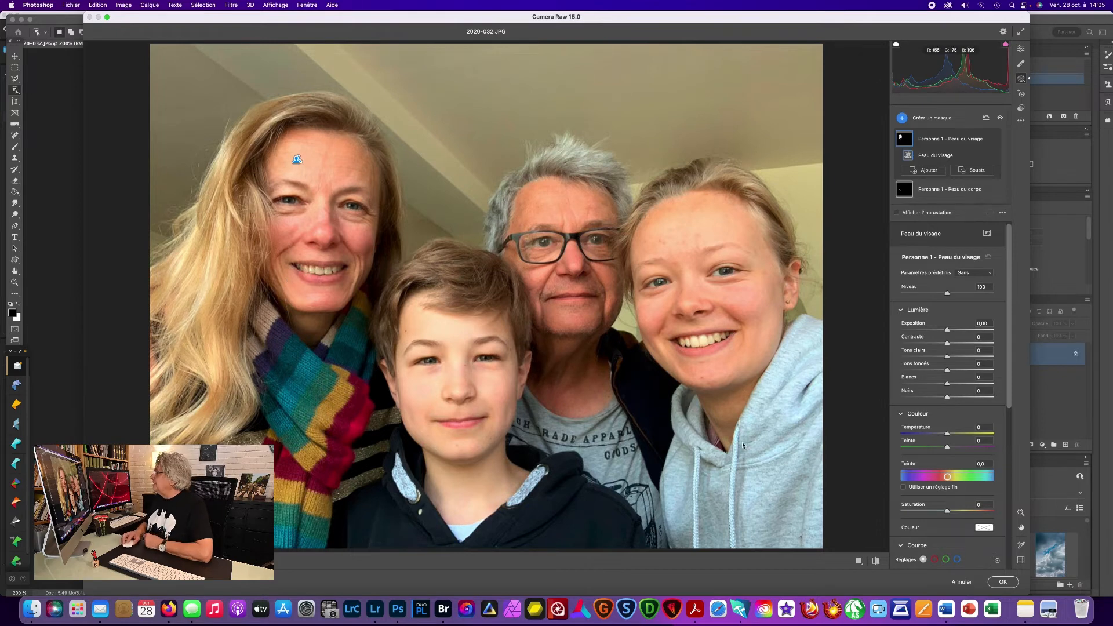
drag(1010, 404, 1000, 556)
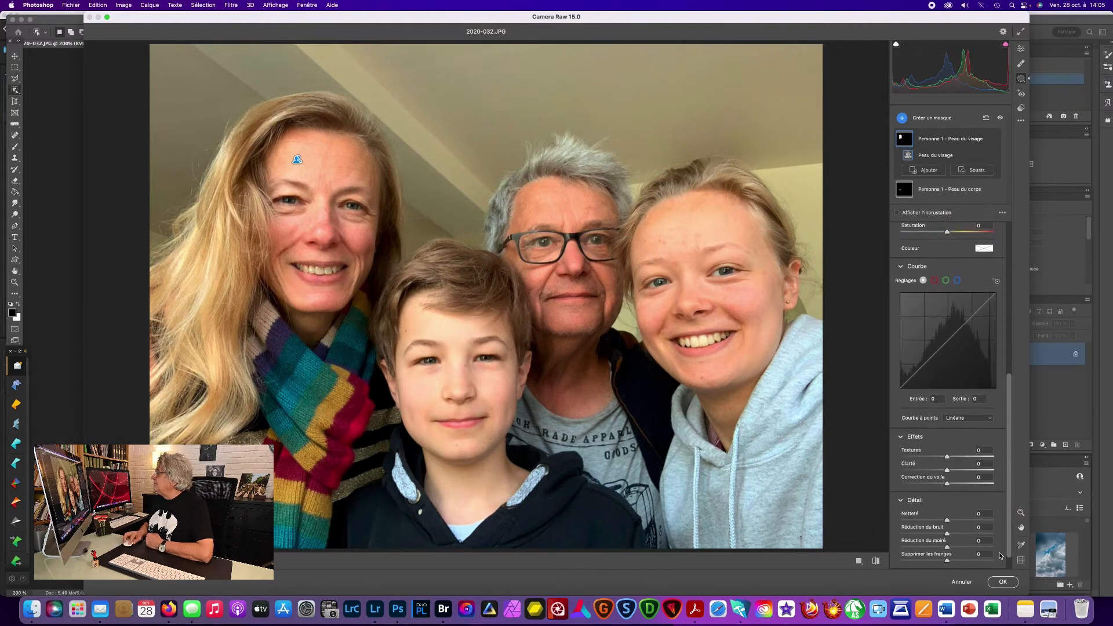
drag(948, 471, 894, 465)
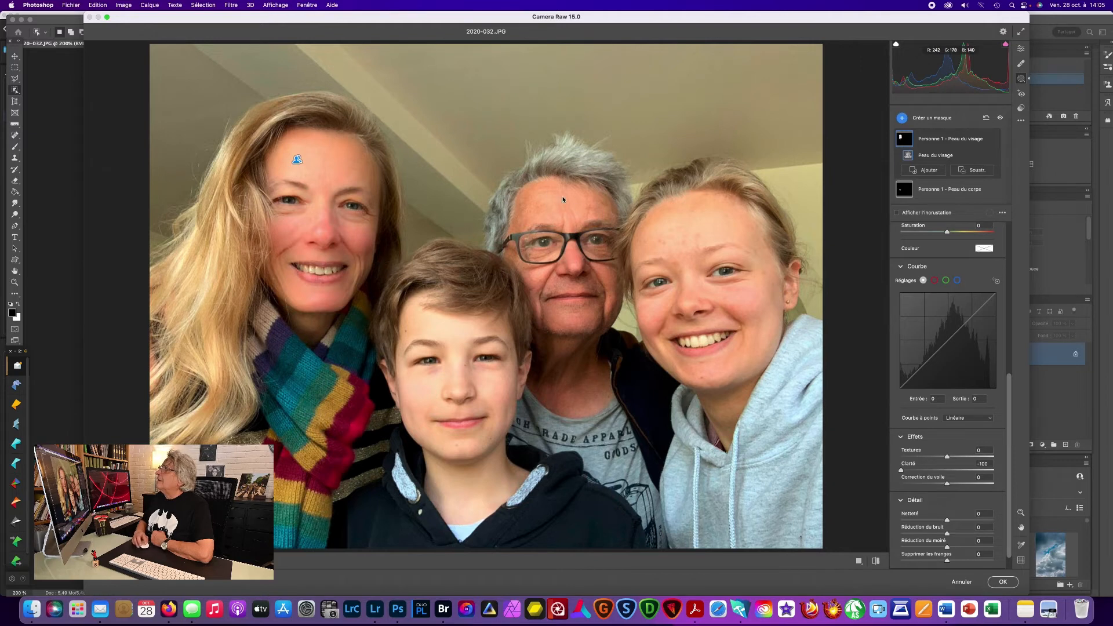
Create a new person mask covering only the hair (Fibre) of the man with glasses, Personne 3
click(903, 120)
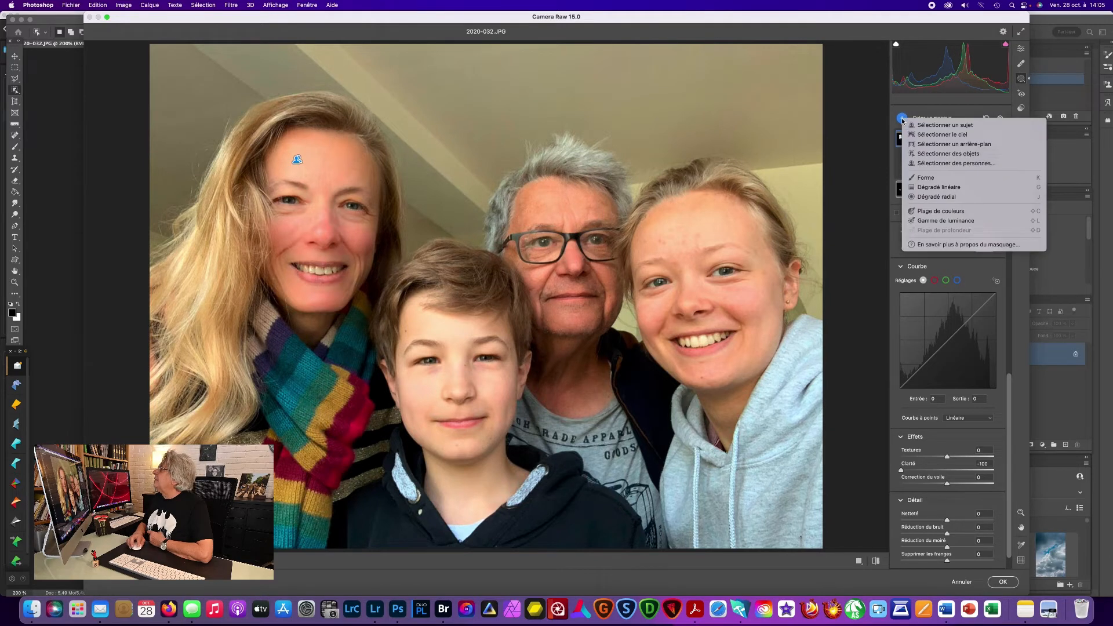
click(977, 164)
click(991, 138)
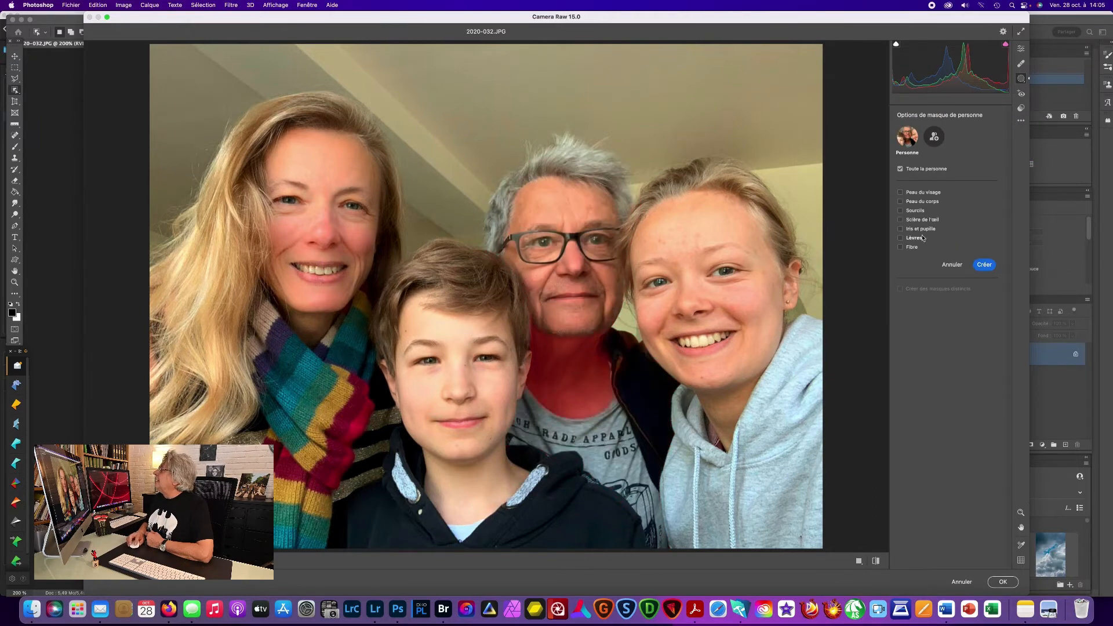
click(901, 248)
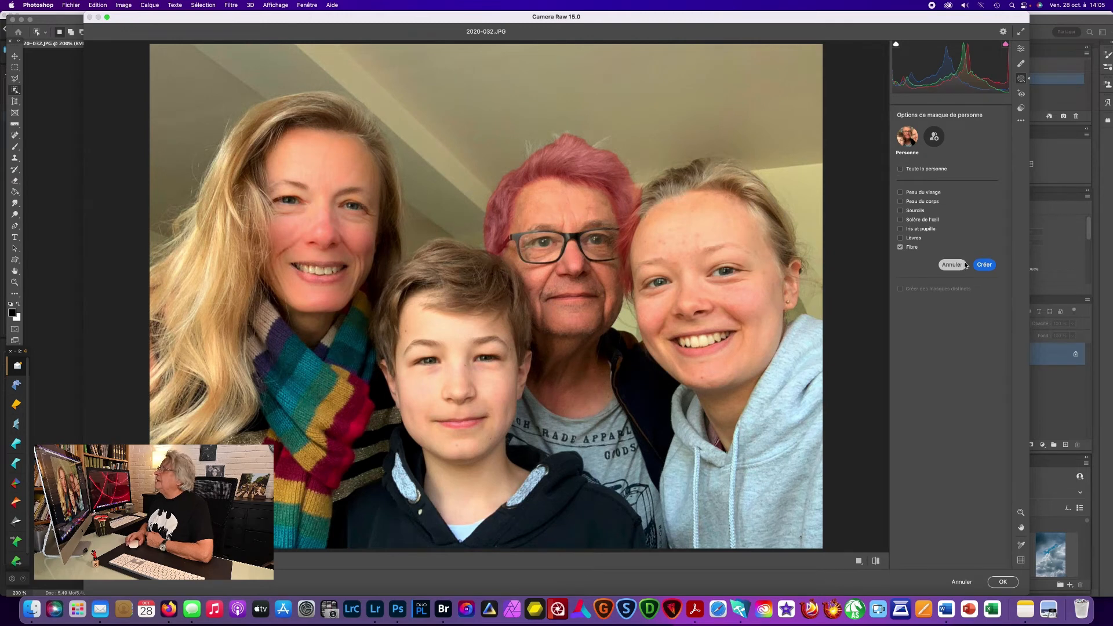
click(986, 265)
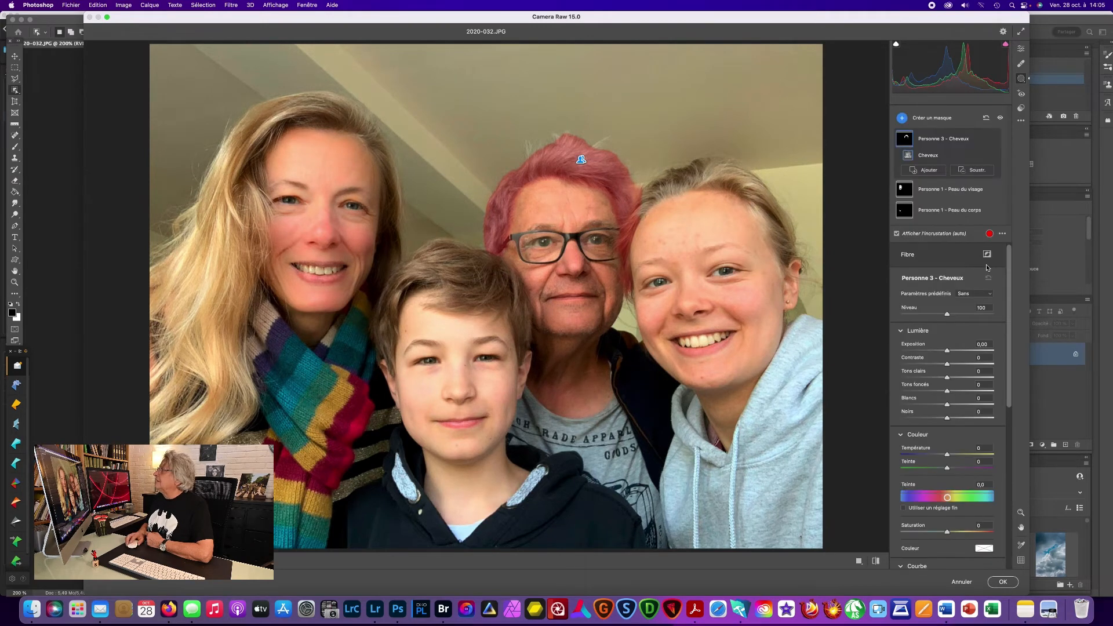
Hide the mask overlay and set Température to -100 on the man's hair mask
click(897, 234)
click(897, 234)
click(897, 234)
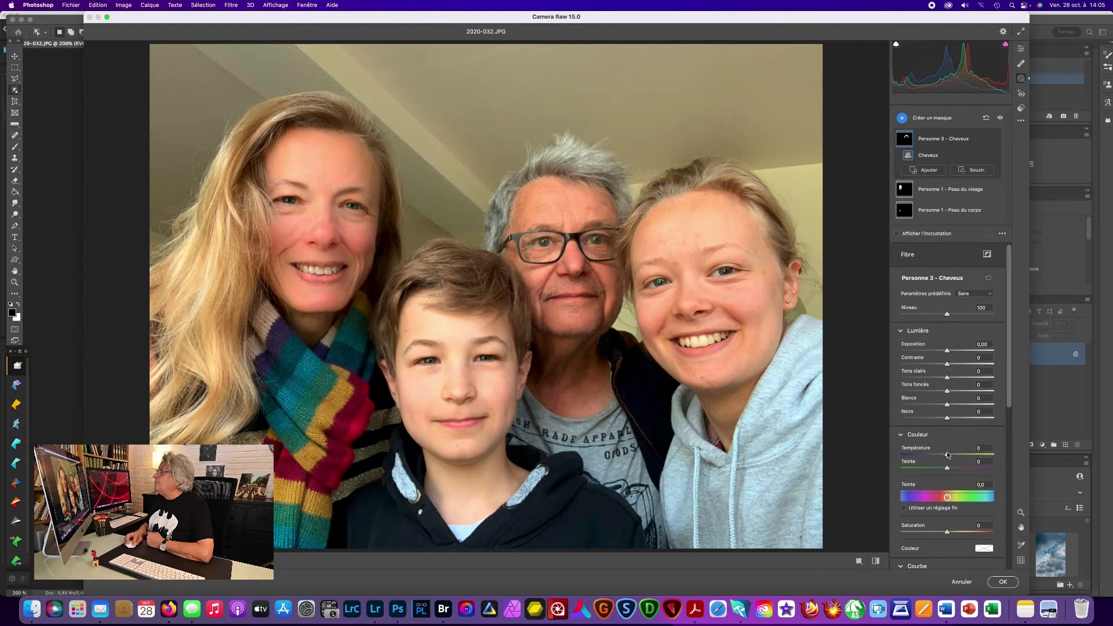
drag(948, 455, 893, 450)
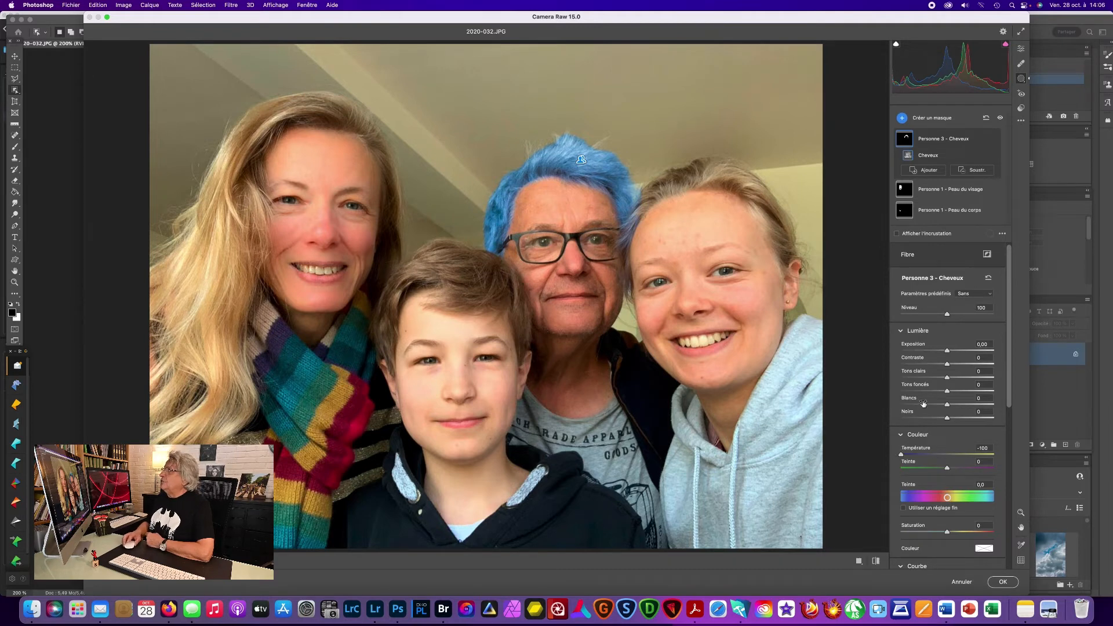
Create a Sclère de l'œil mask for the smiling young woman in the grey hoodie and set its Exposition to +4,00
click(902, 118)
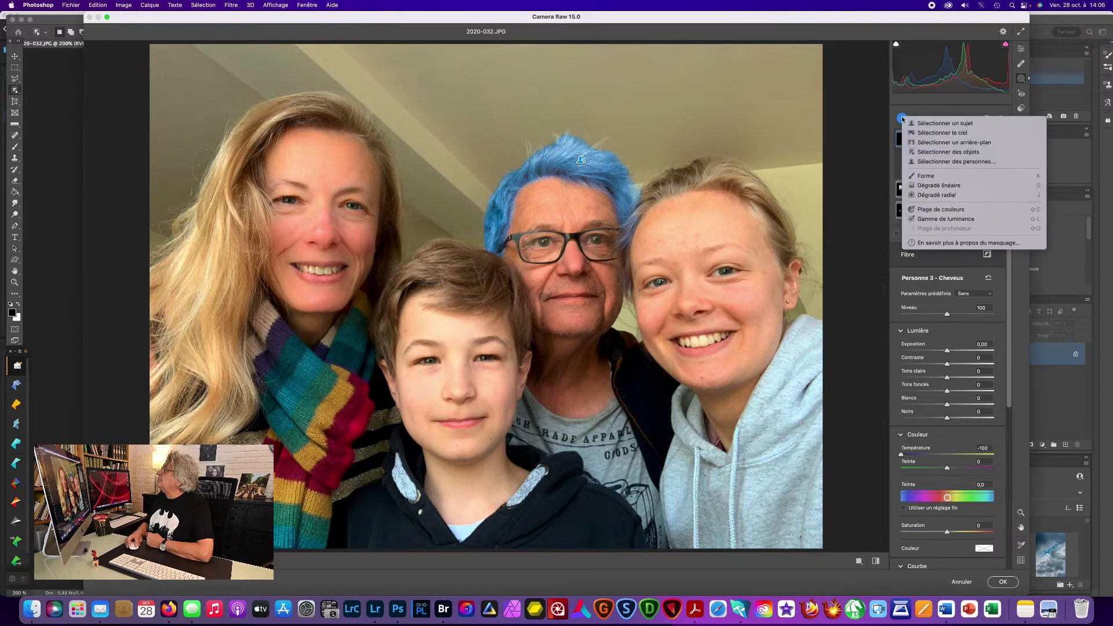
click(954, 162)
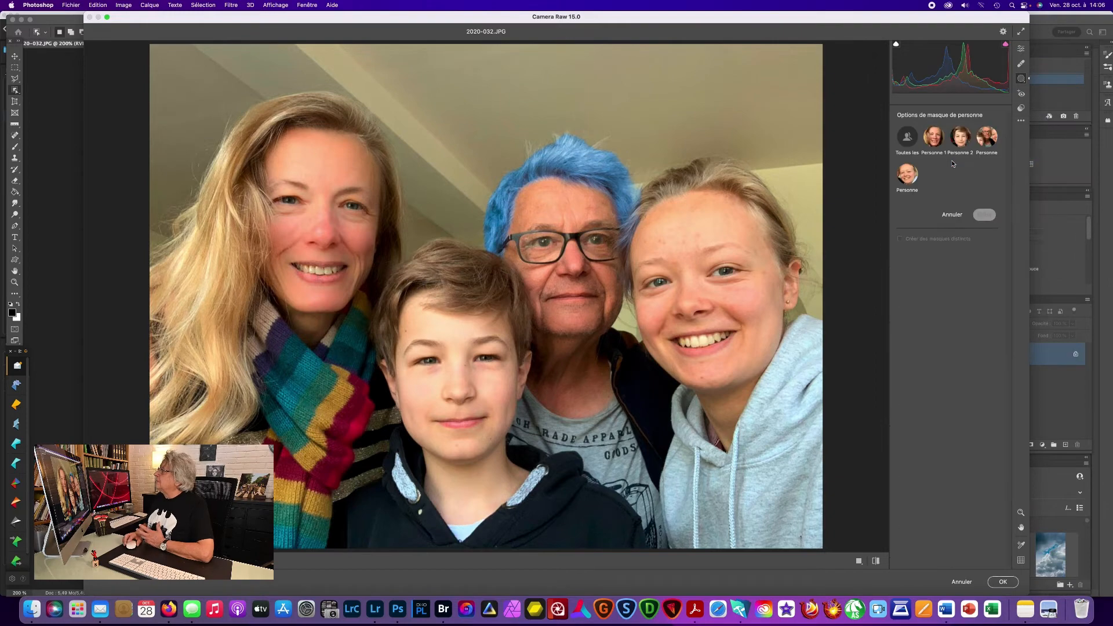
click(907, 174)
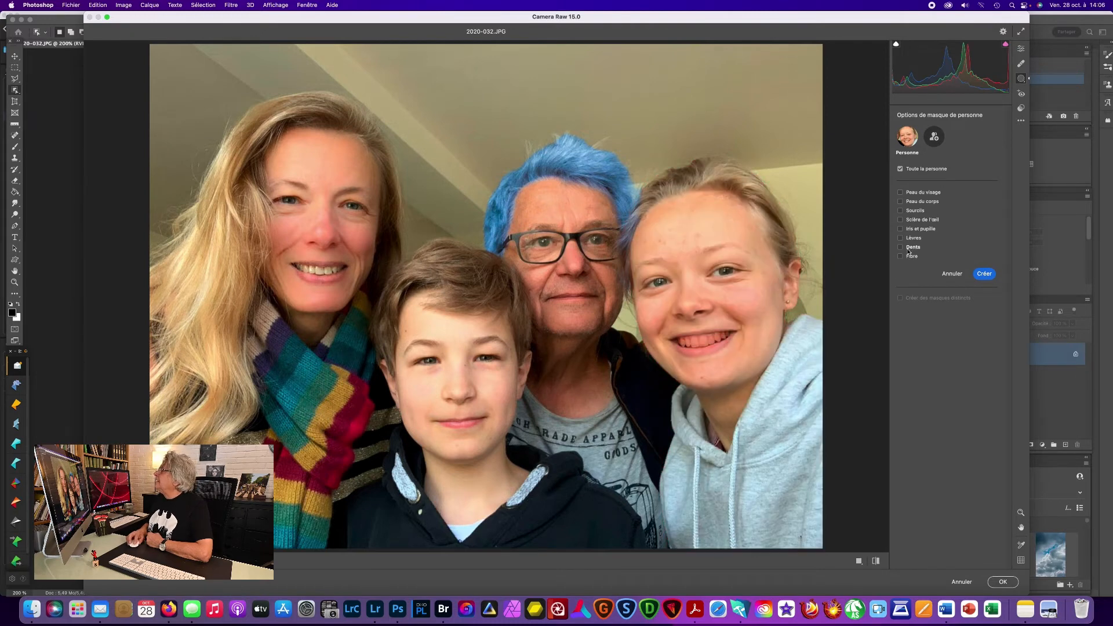
click(900, 221)
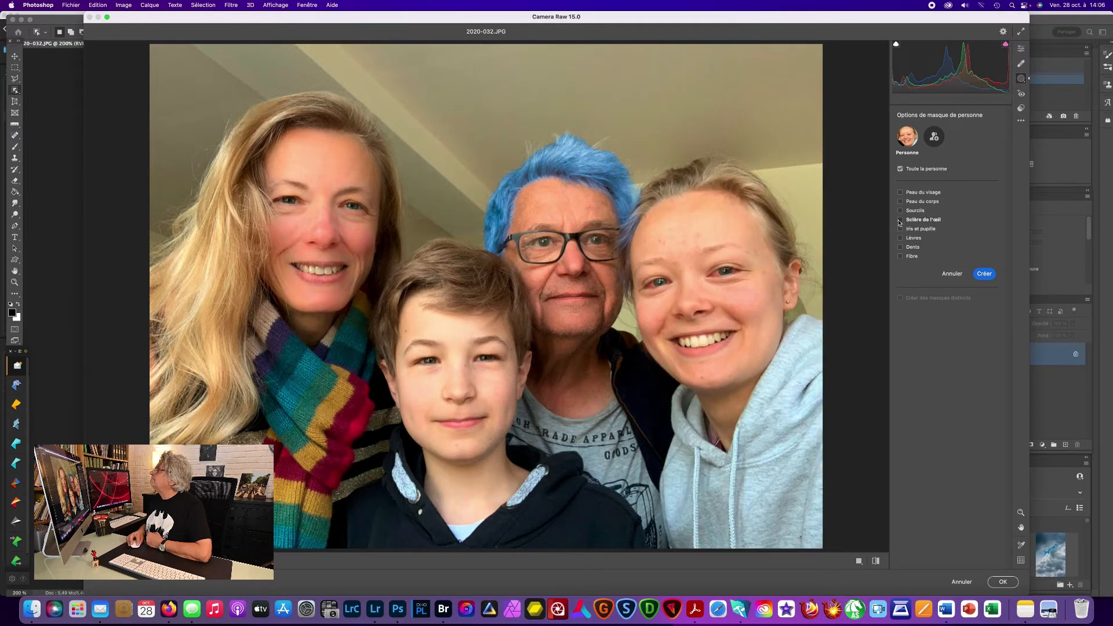
click(986, 275)
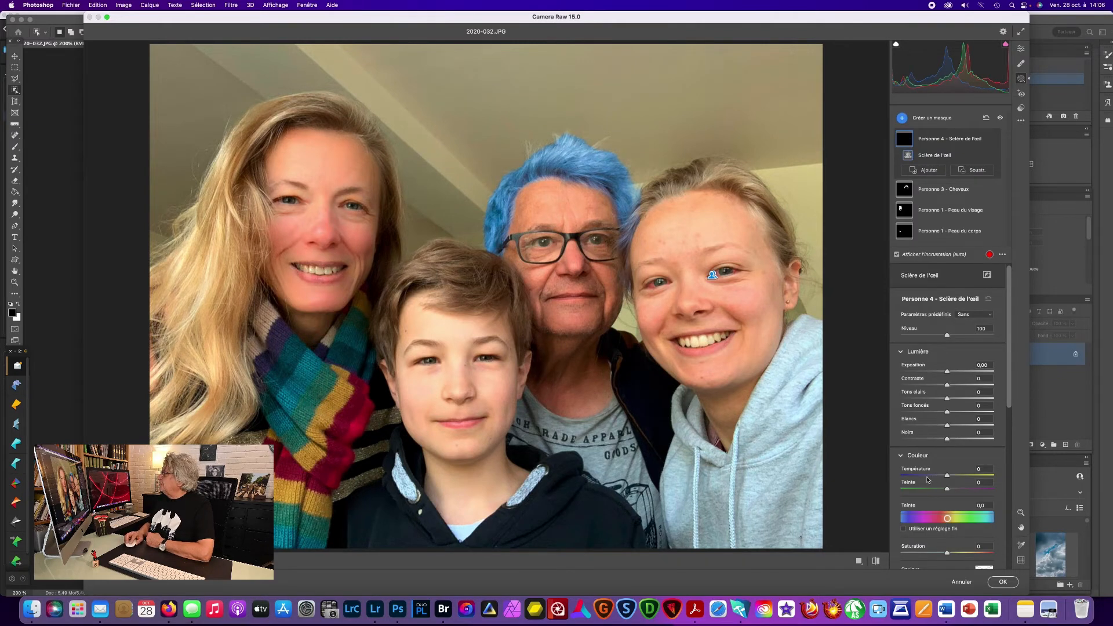
drag(948, 372, 1023, 374)
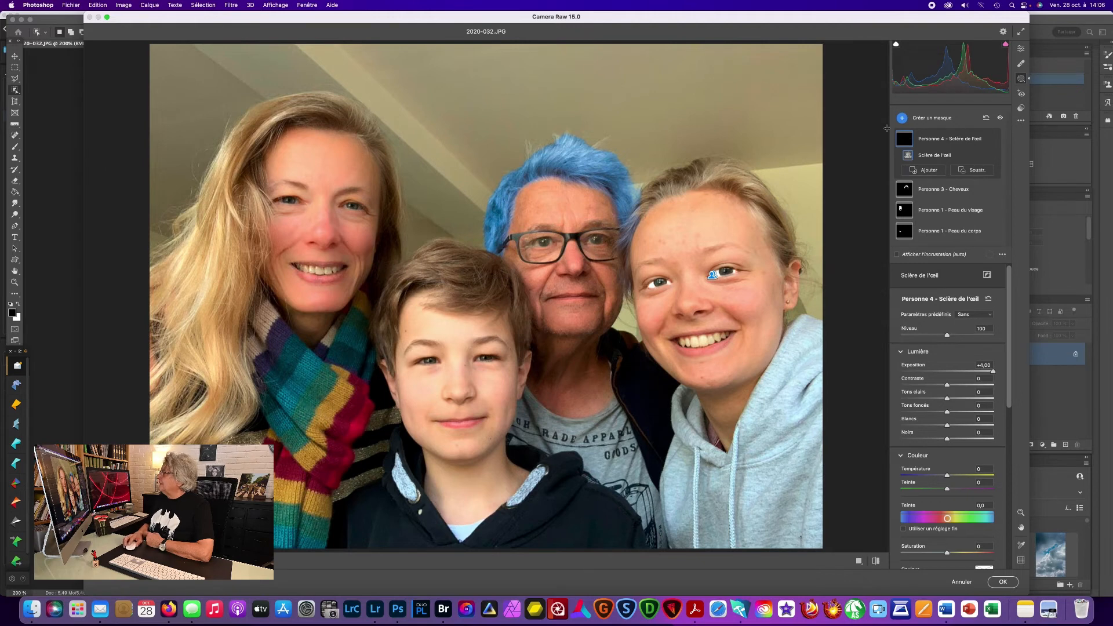
drag(1010, 396, 1032, 378)
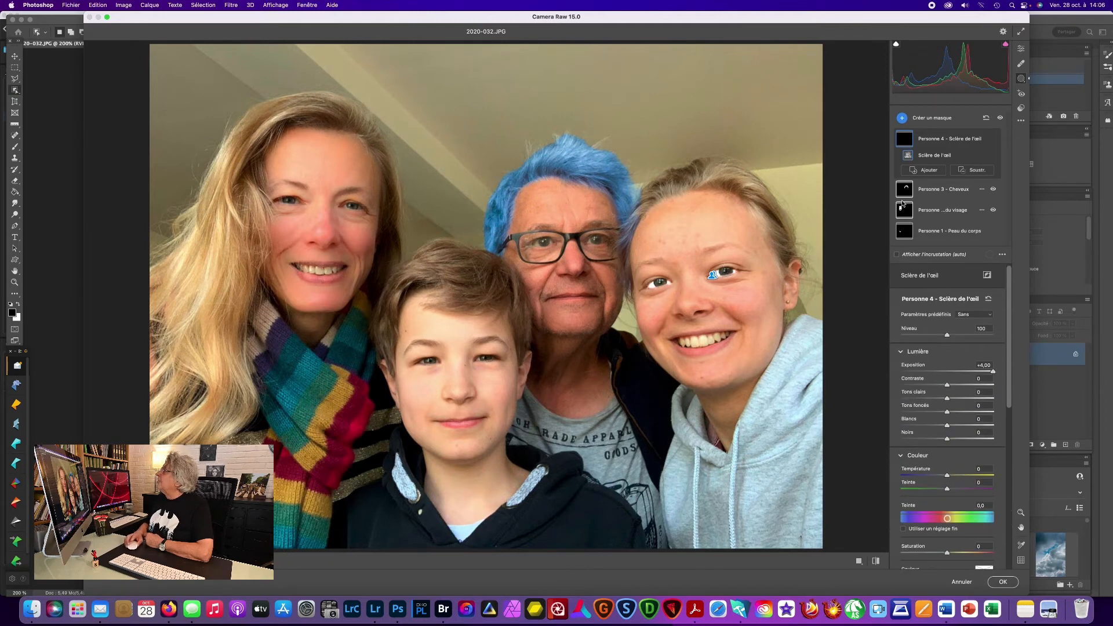
Create a new person mask covering only the Peau du visage of the boy, Personne 2
click(903, 118)
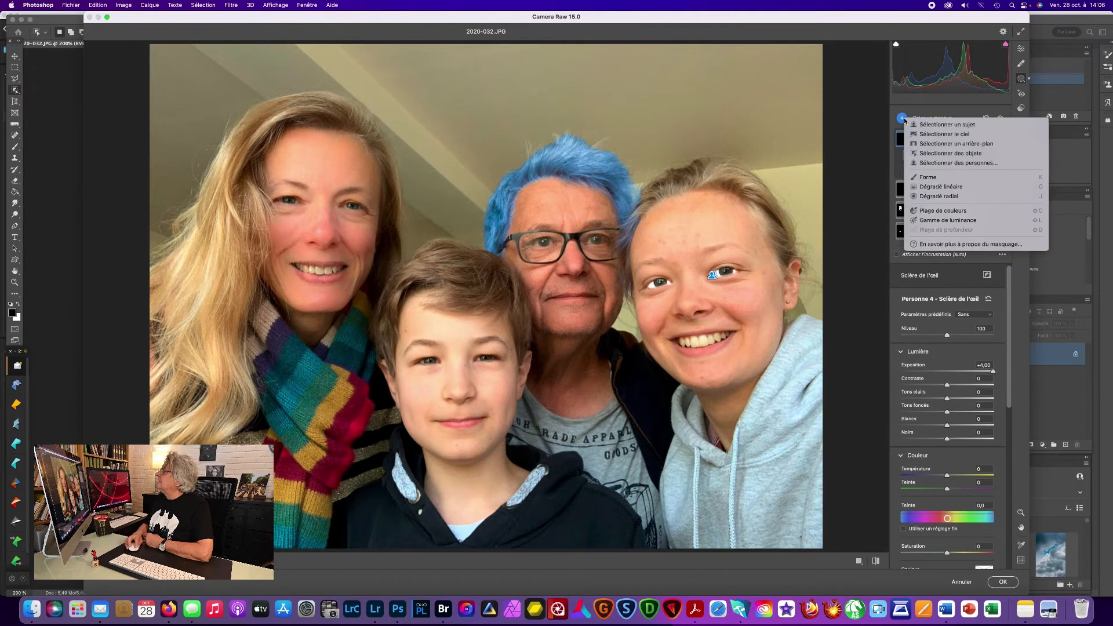
click(958, 163)
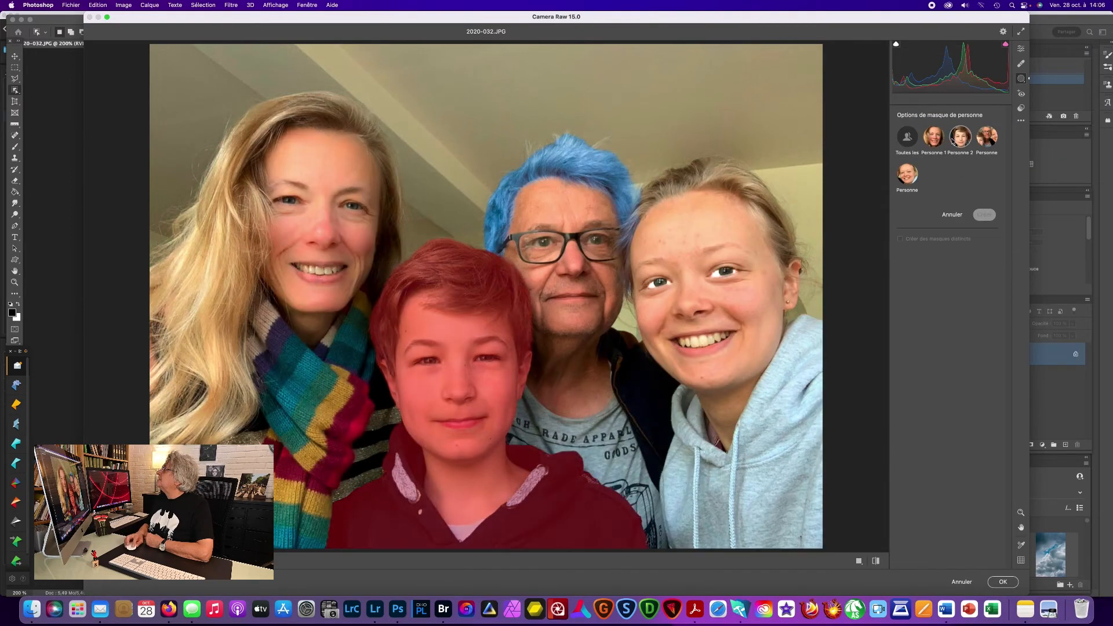
click(958, 138)
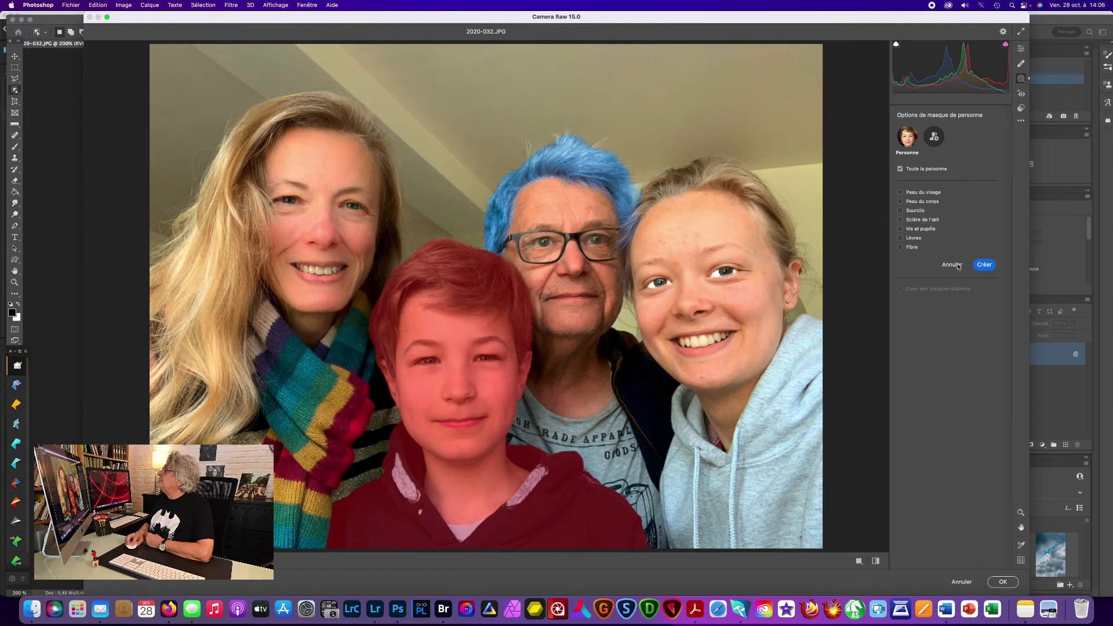
click(901, 195)
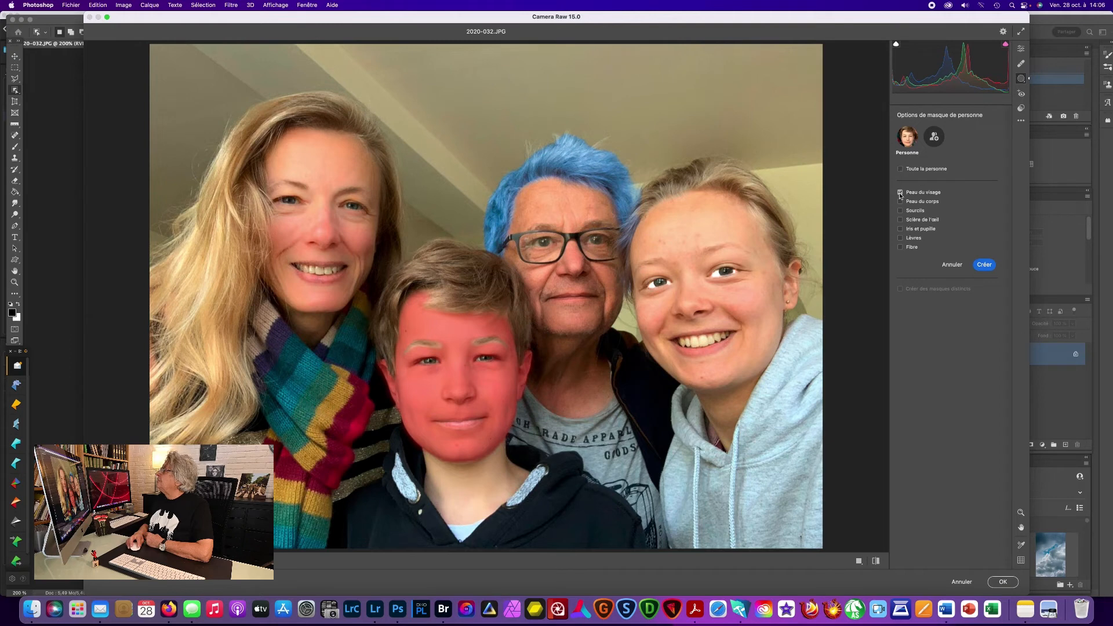
click(984, 265)
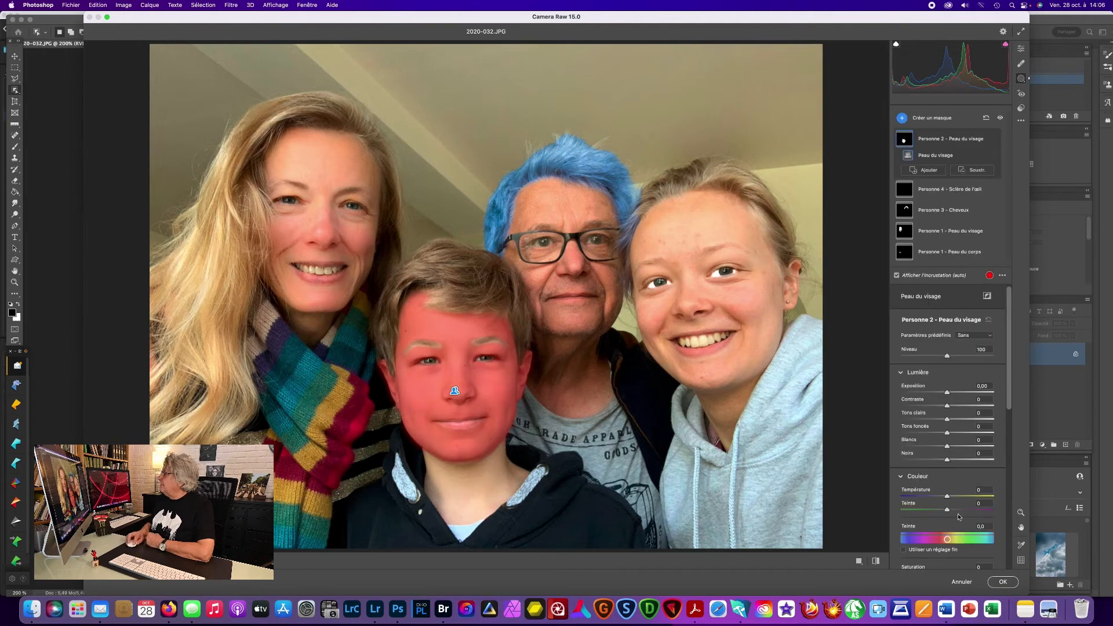
Shift the colour Teinte of the boy's face mask to -180,0 and apply the Camera Raw edits to the photo
drag(949, 541, 888, 538)
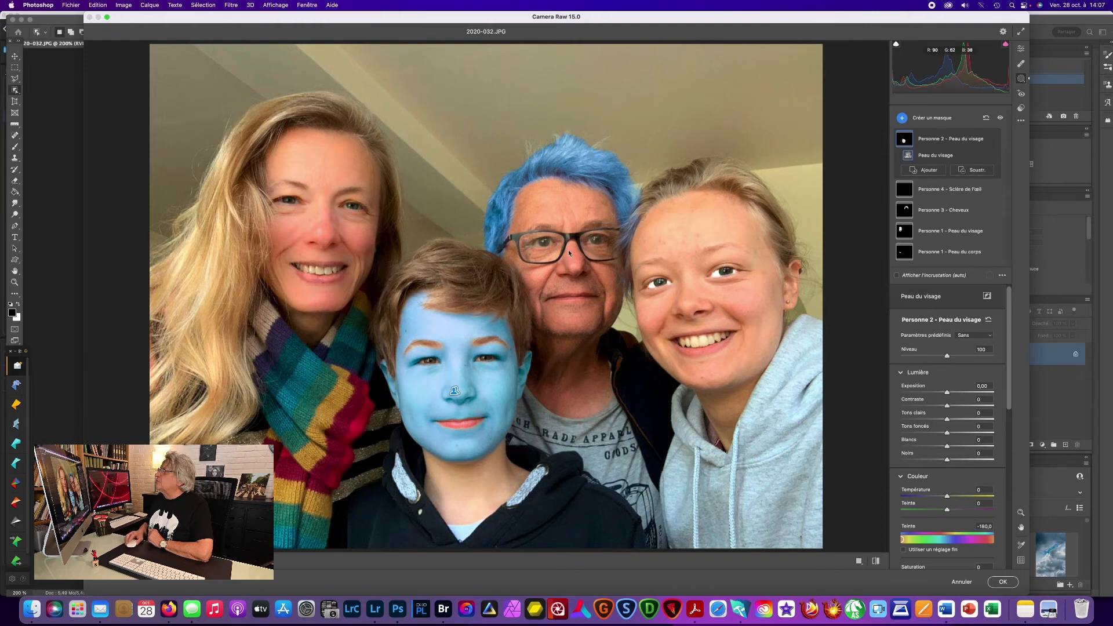
click(1003, 582)
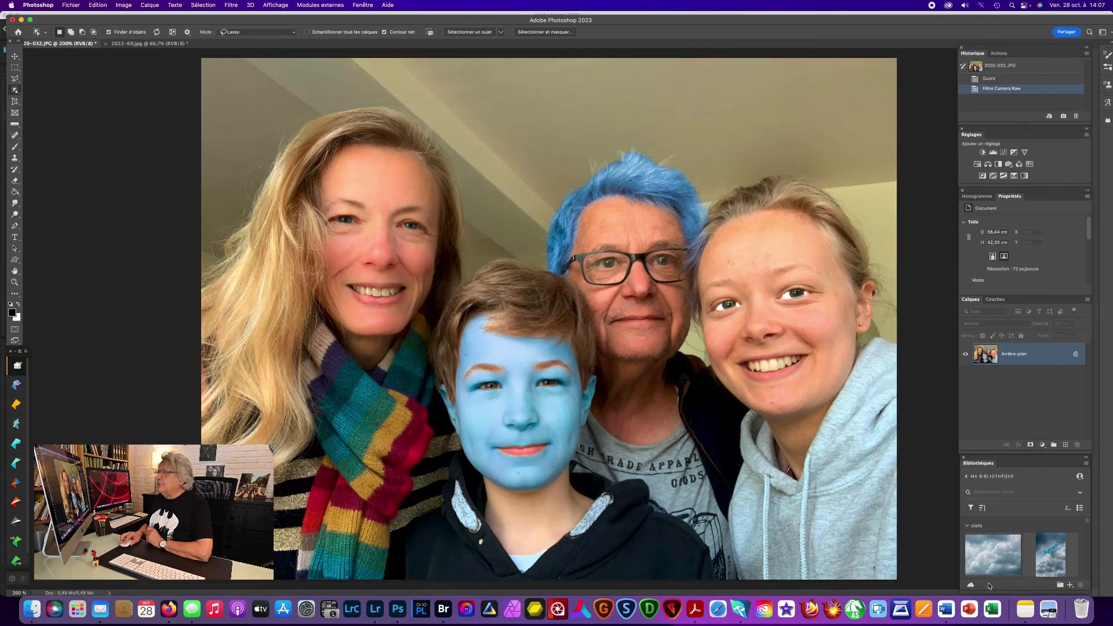